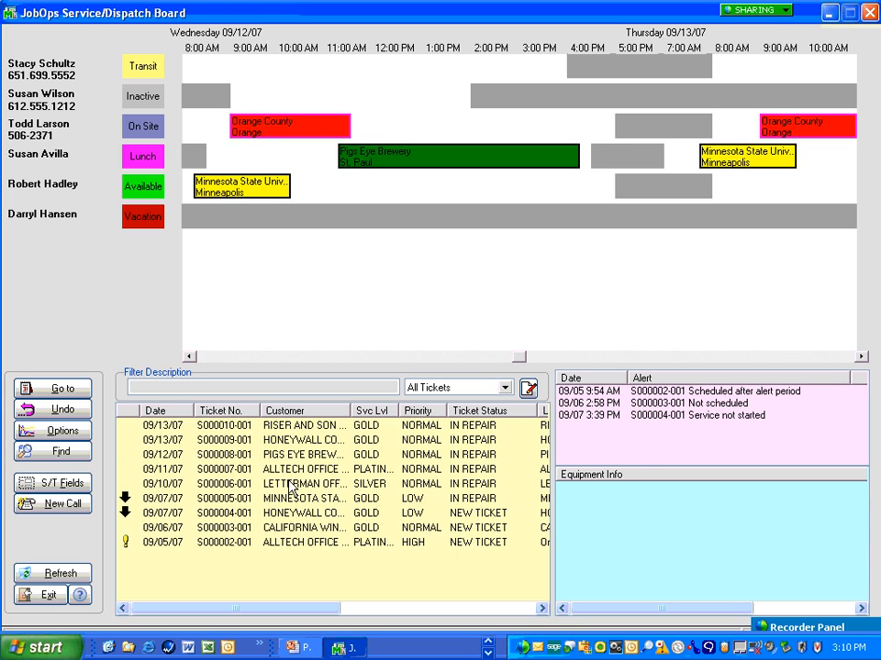
# View the equipment information for the newest Riser and Son ticket and the 09/13/07 Honeywall ticket.
pyautogui.click(276, 429)
pyautogui.click(275, 430)
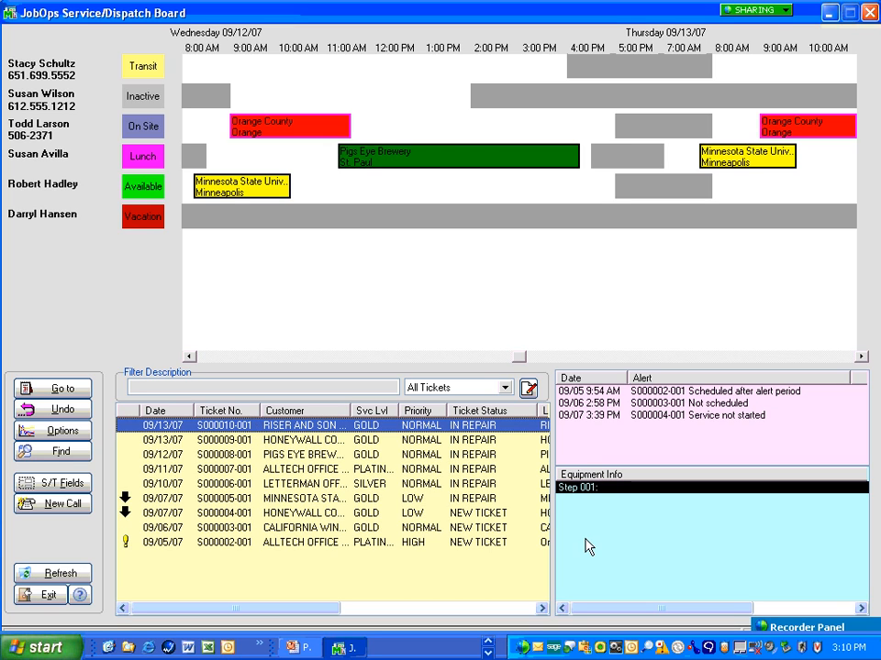
pyautogui.click(342, 441)
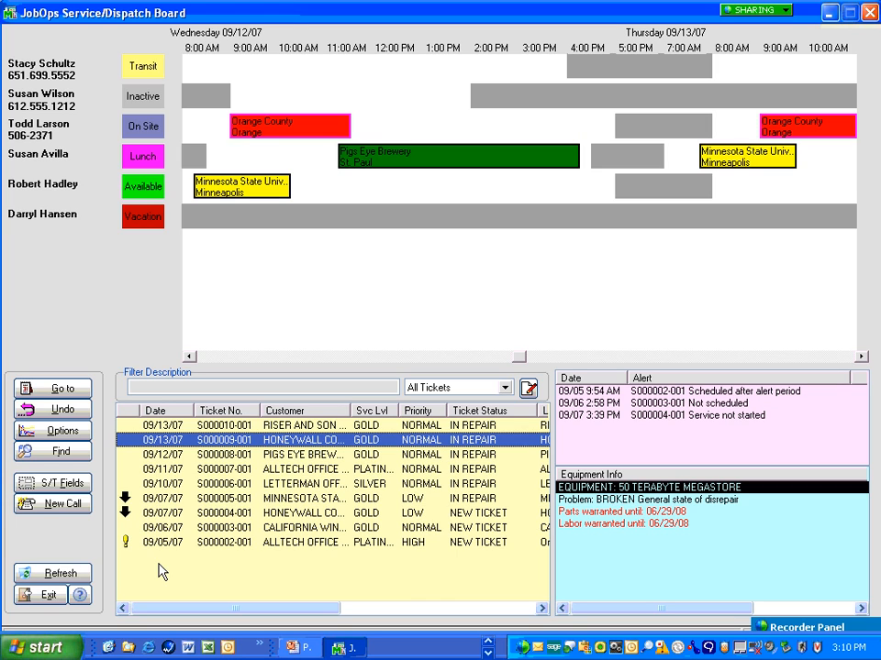
# Start a new service call and fill it in by looking up the custom server system, item C-SYS-00300, by manufacturer serial number.
pyautogui.click(44, 502)
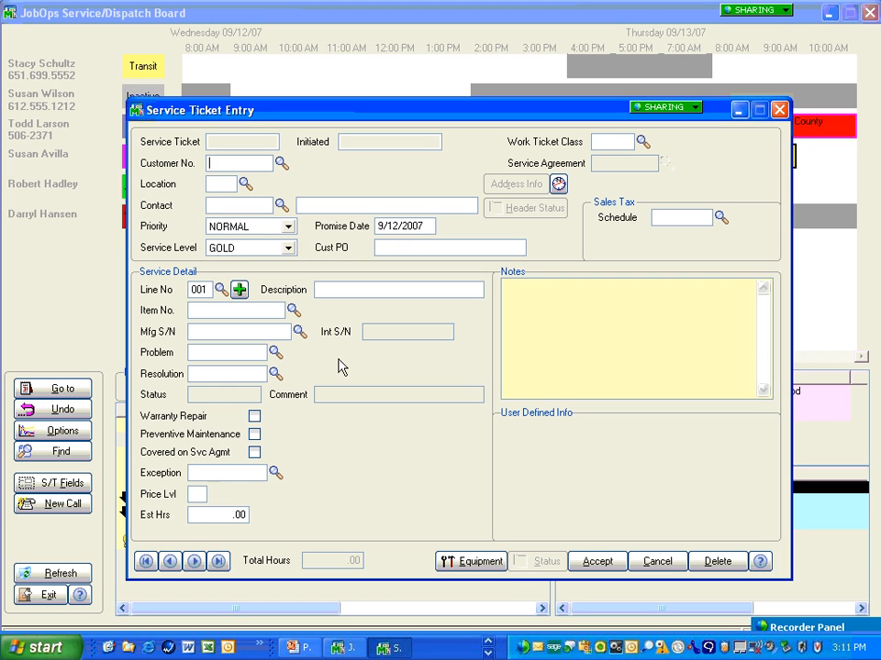
pyautogui.click(299, 332)
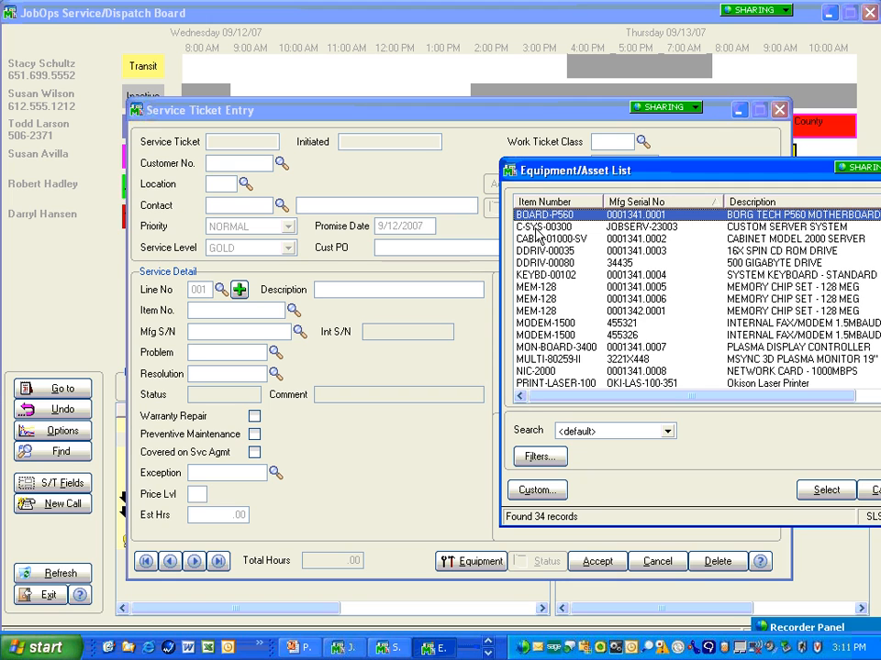
pyautogui.click(540, 229)
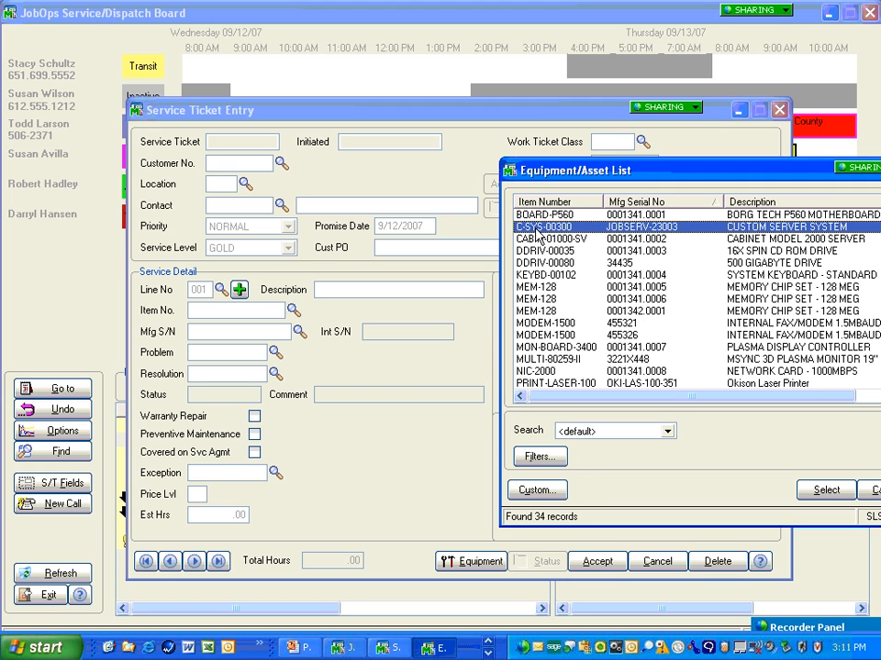
pyautogui.moveTo(675, 171); pyautogui.dragTo(621, 172)
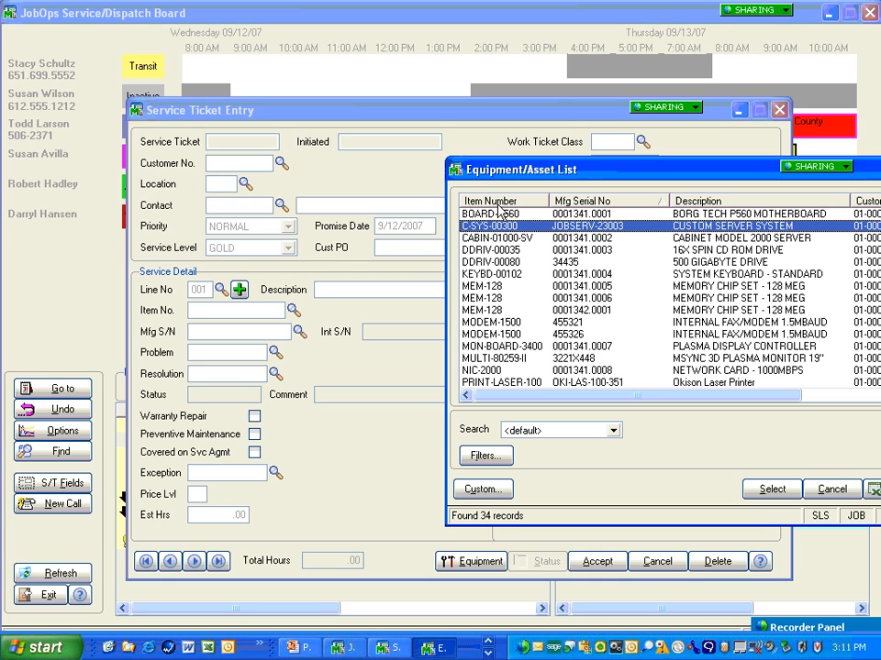
pyautogui.doubleClick(600, 235)
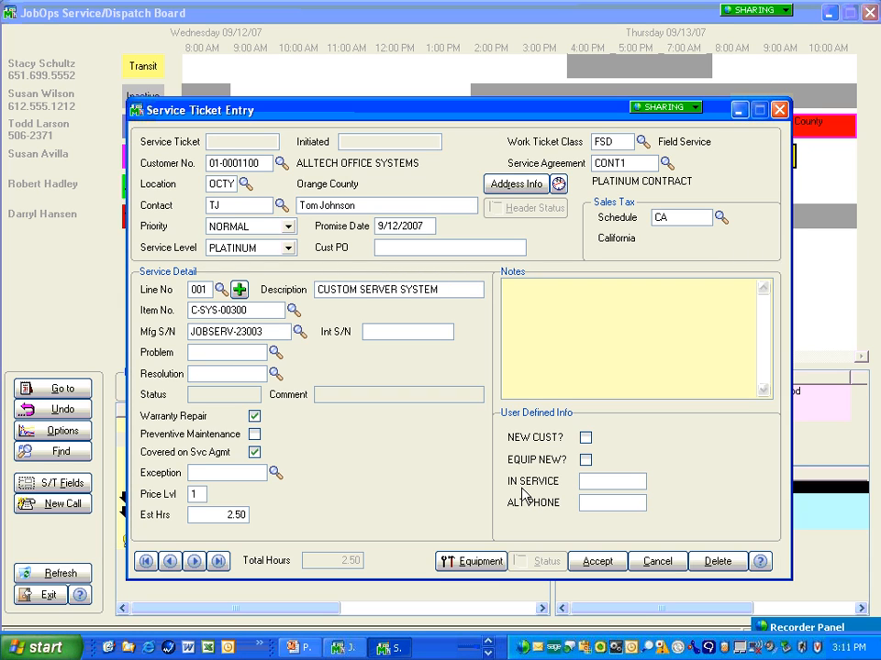
# Enter "The server won't boot." in the service ticket's notes.
pyautogui.click(565, 293)
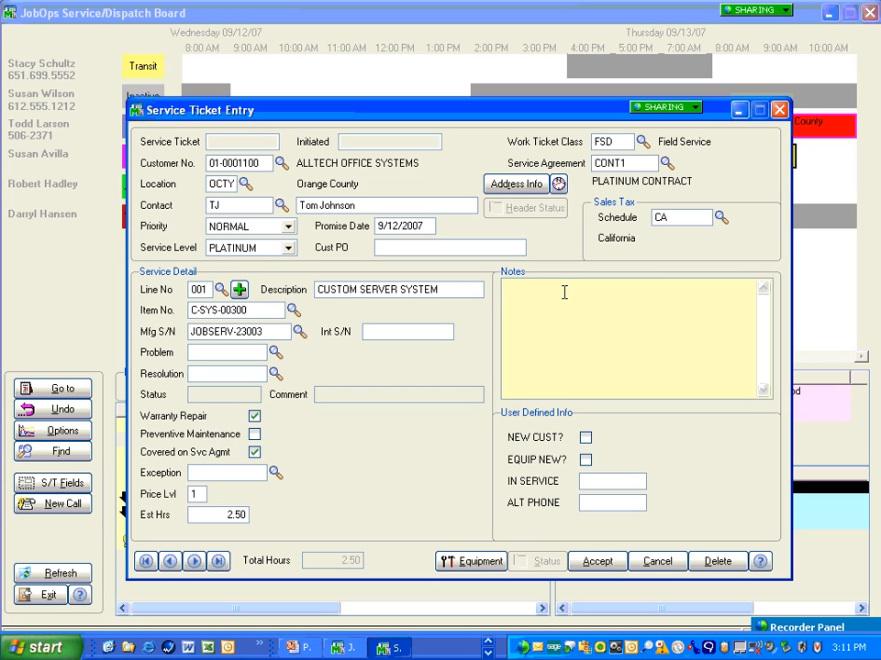
pyautogui.write("The server won't boot.")
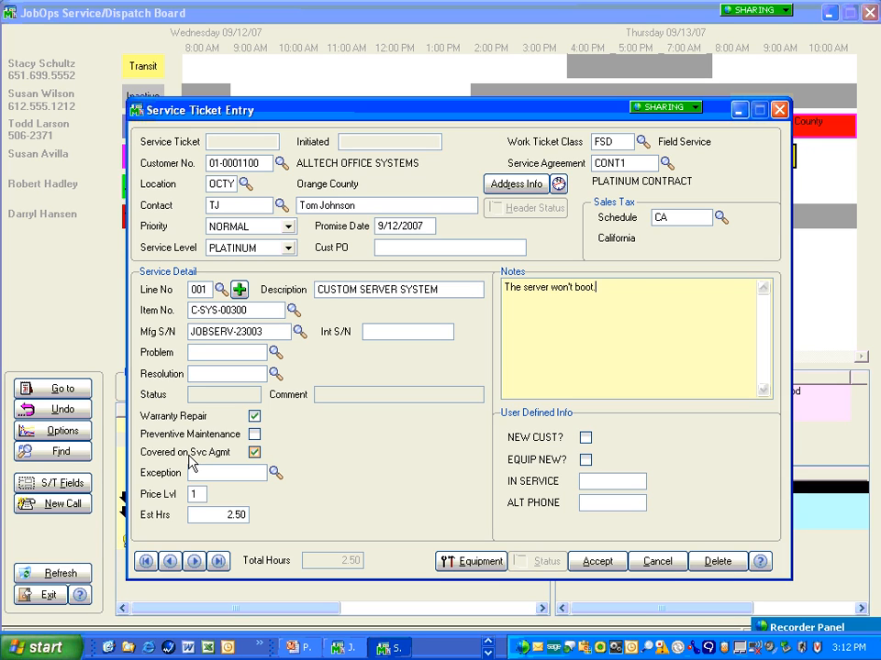
pyautogui.click(217, 514)
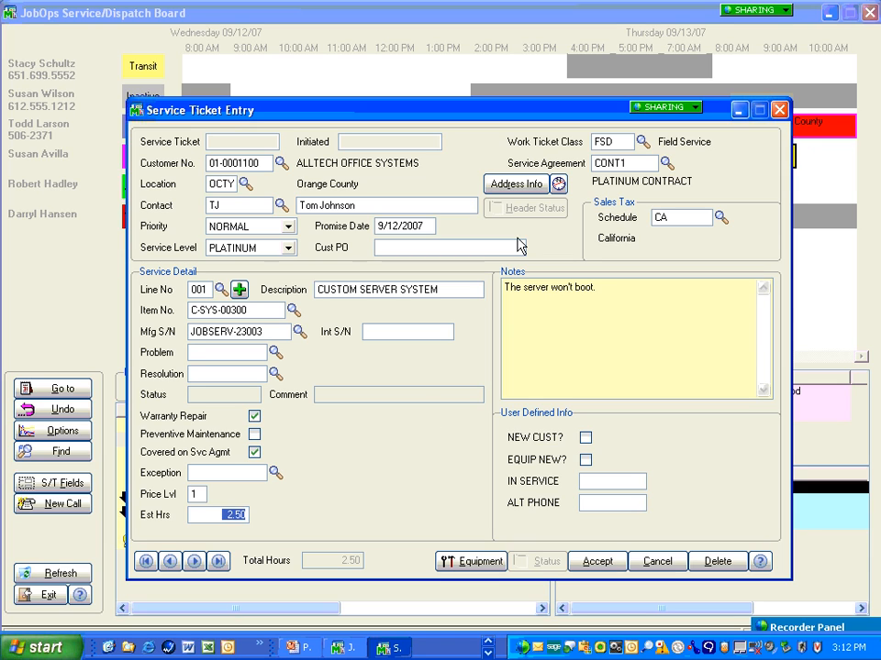
# Map the customer's service address in MapQuest using the suggested match, view the street map, and close the browser.
pyautogui.click(559, 186)
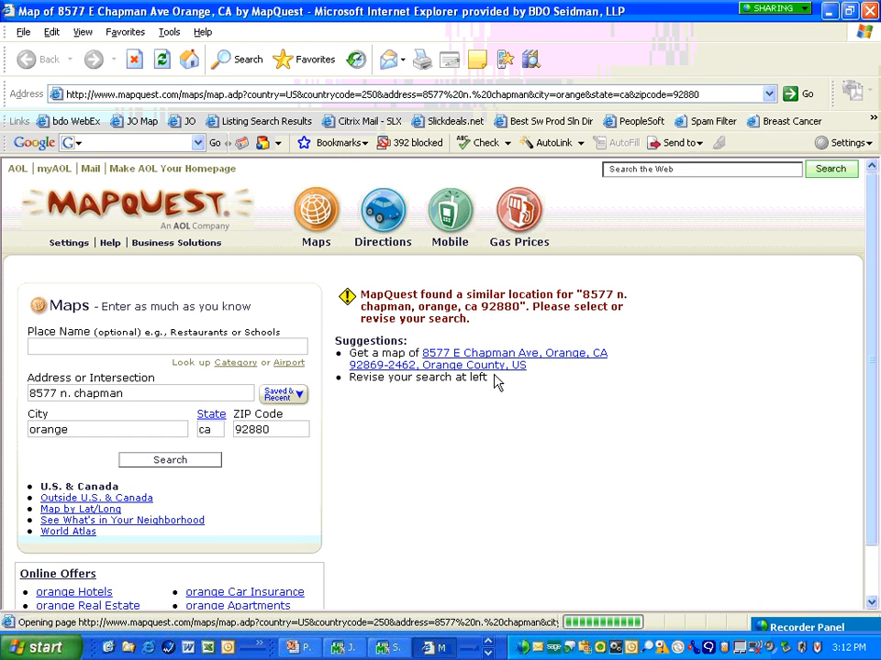
pyautogui.click(449, 357)
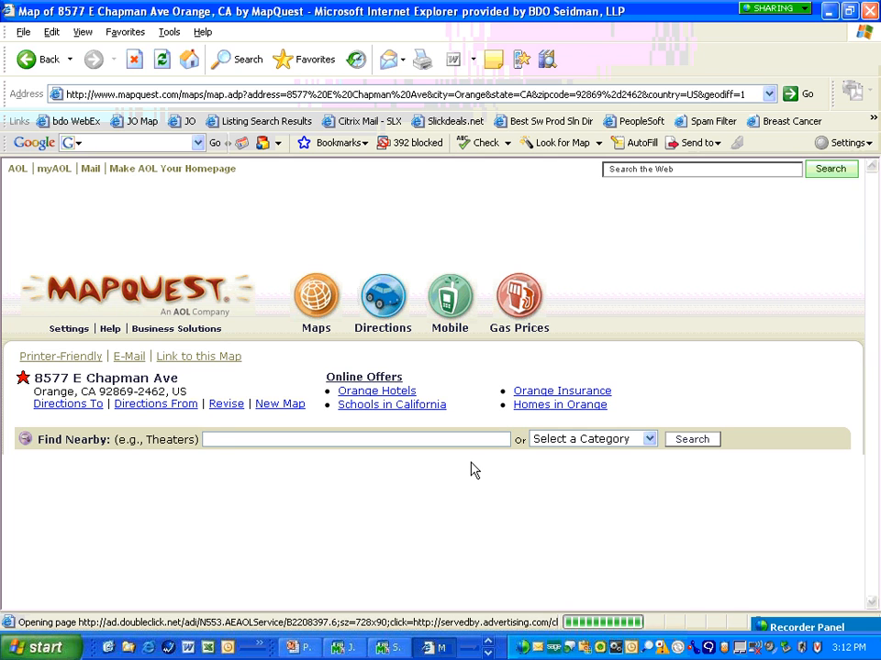
pyautogui.scroll(-3, 473, 469)
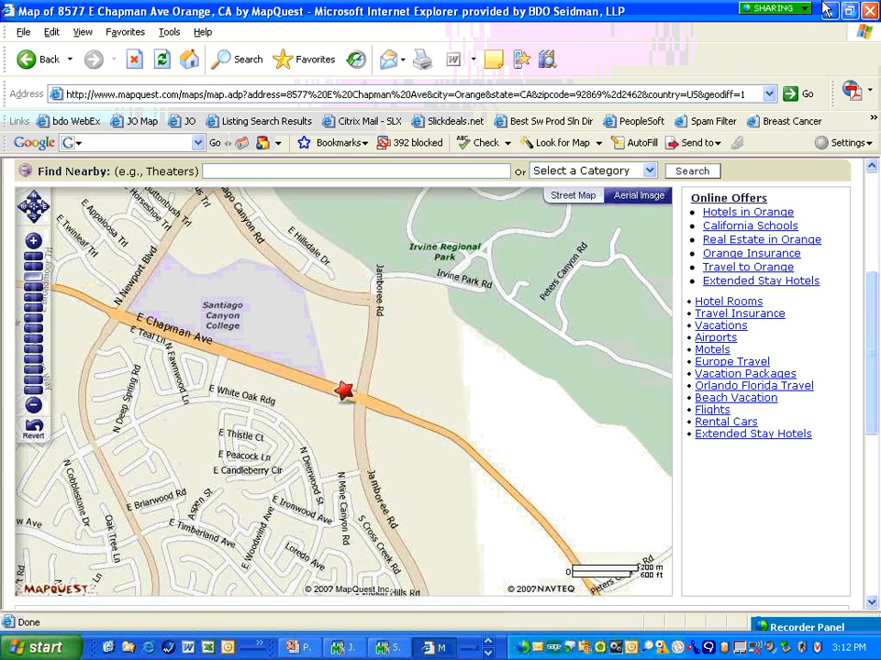
pyautogui.click(869, 15)
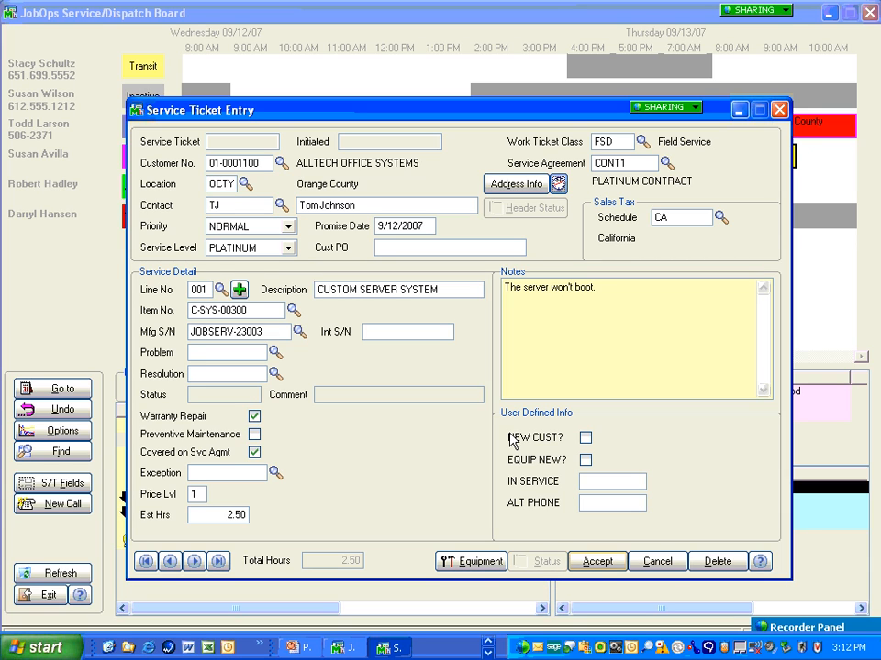
# Show the ticket's equipment information, check the model, location and contract coverage lines, and accept the ticket.
pyautogui.click(473, 563)
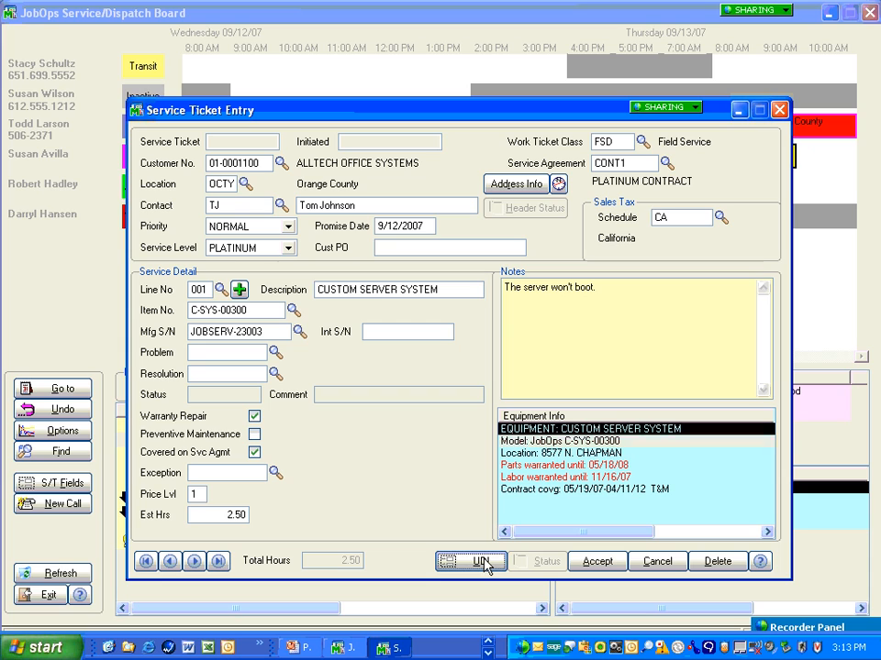
pyautogui.click(613, 442)
pyautogui.click(628, 454)
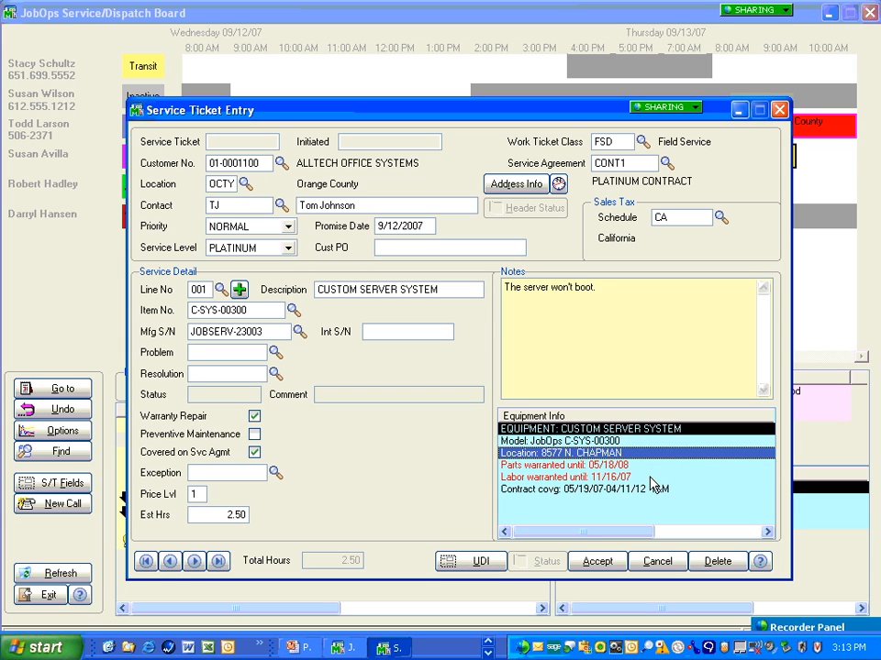
pyautogui.click(570, 490)
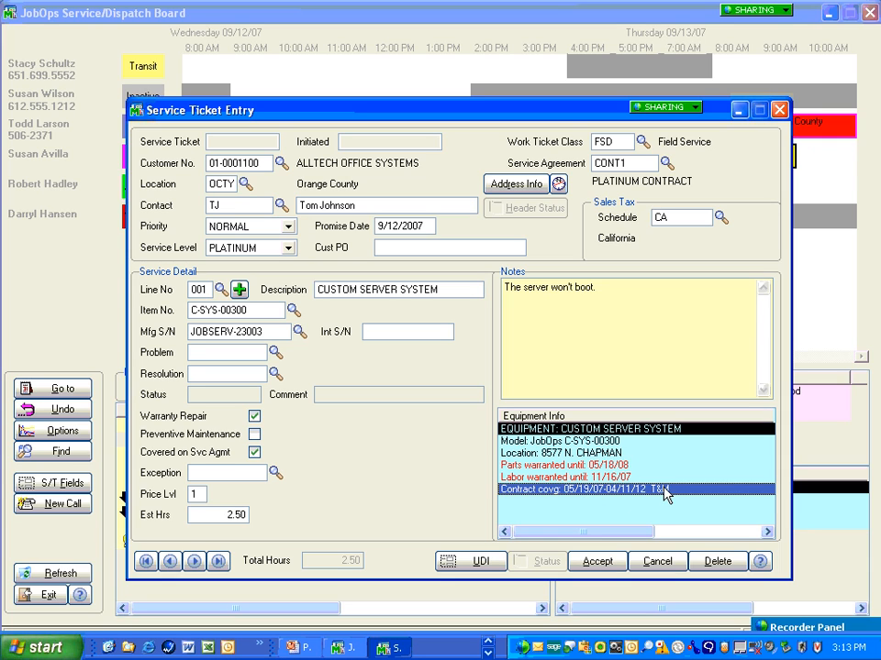
pyautogui.click(597, 563)
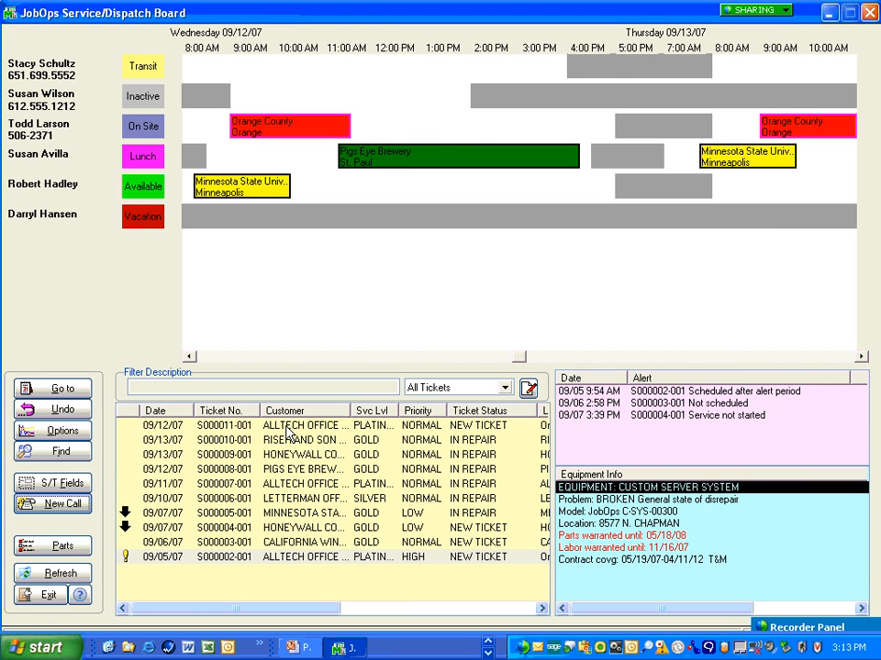
# Open the detail fields of the new Alltech Office Systems ticket and check the contact, phone and first preferred technician.
pyautogui.click(235, 428)
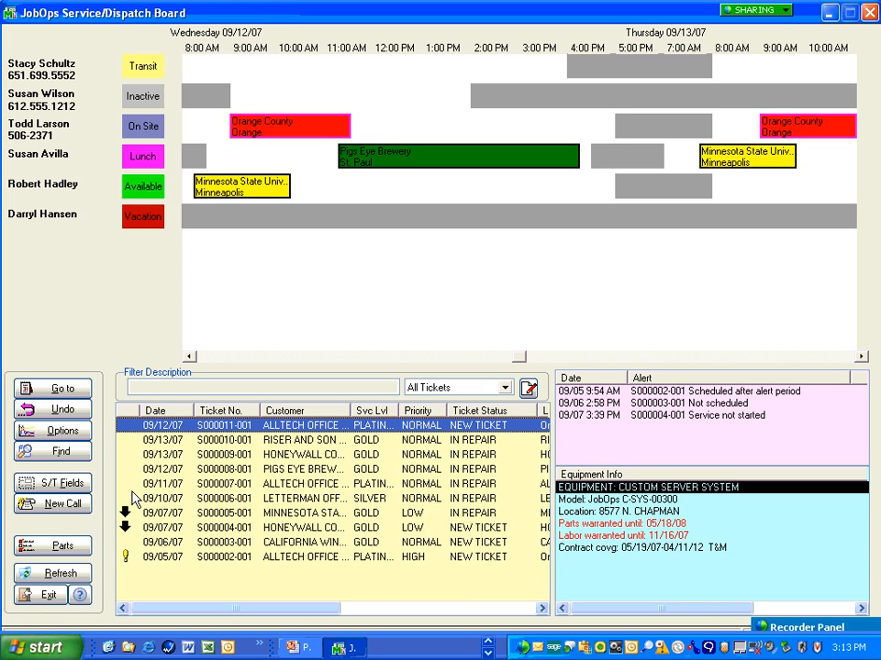
pyautogui.click(61, 484)
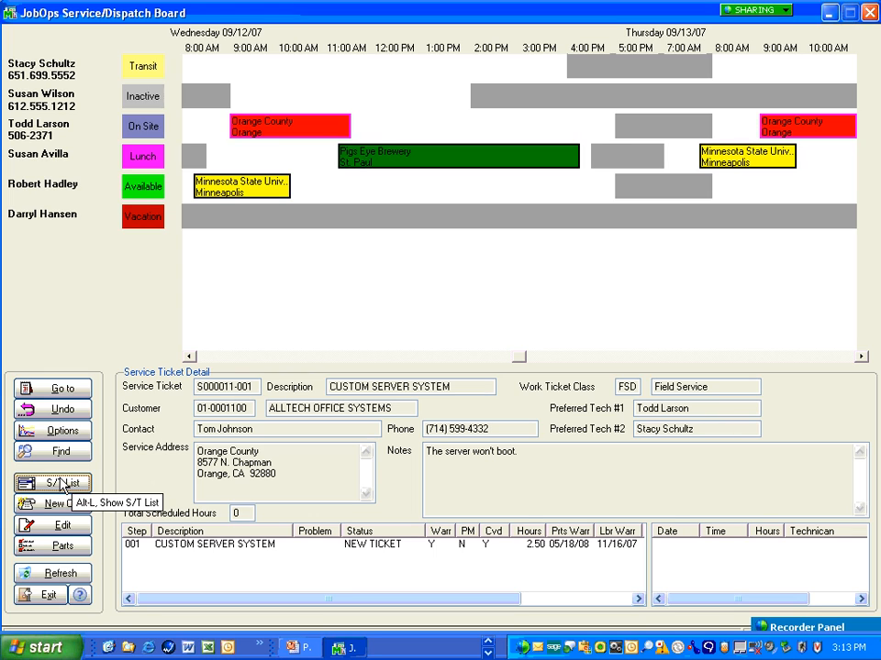
pyautogui.moveTo(198, 428); pyautogui.dragTo(482, 429)
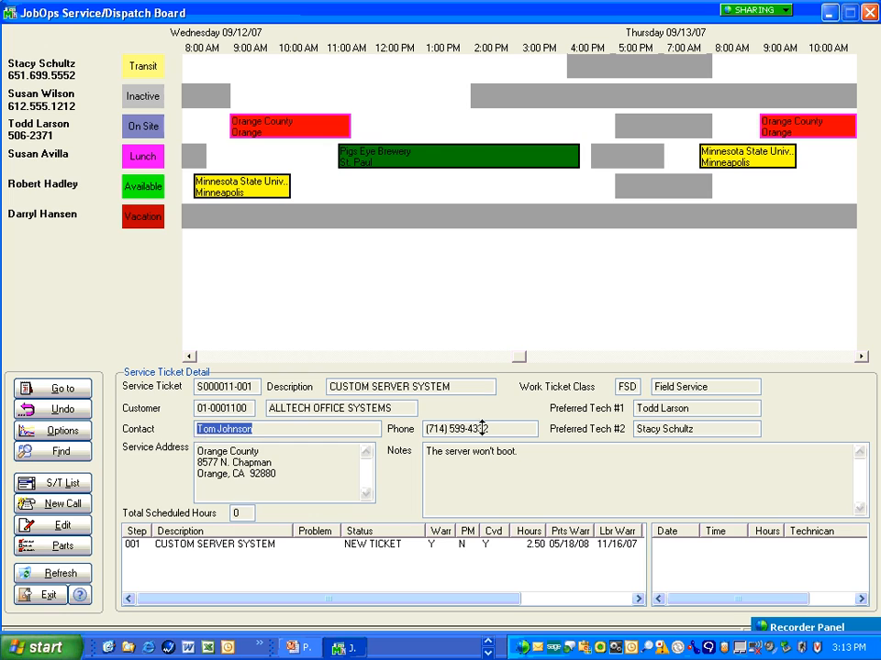
pyautogui.press('Tab')
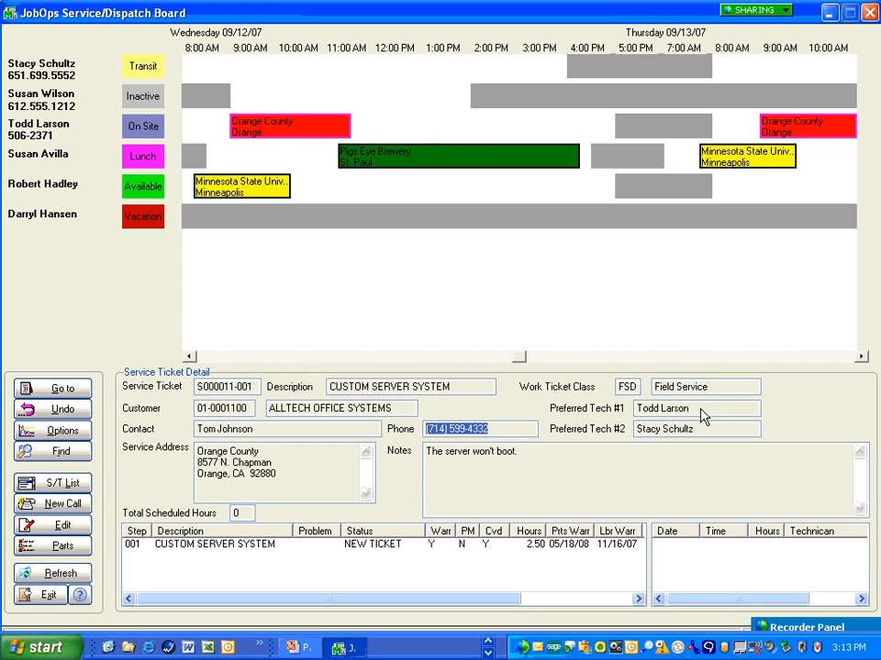
pyautogui.press('Tab')
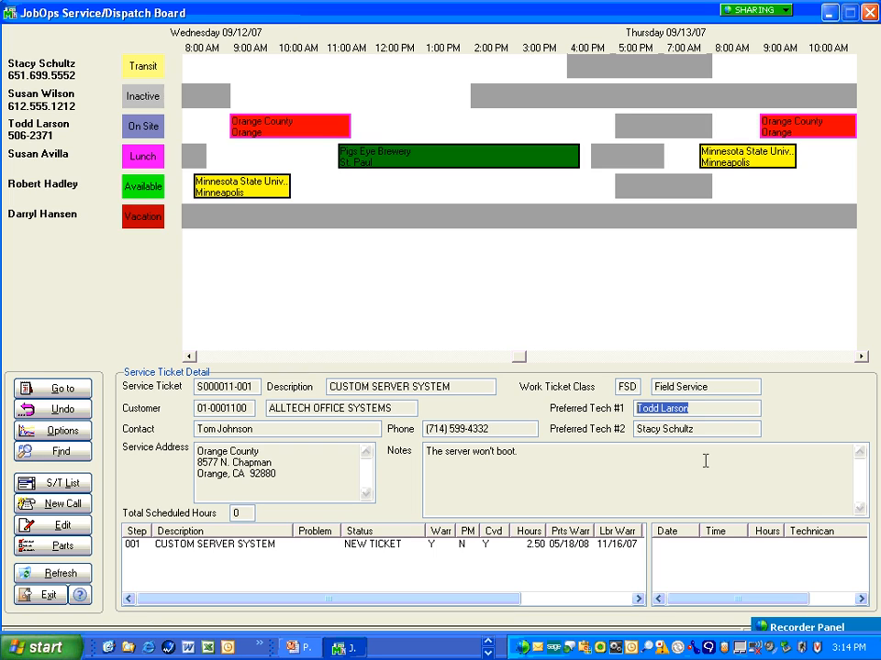
# Check the ticket's parts requirements against the stock on the technicians' Trucks 1, 2 and 3, and close the parts window.
pyautogui.click(63, 548)
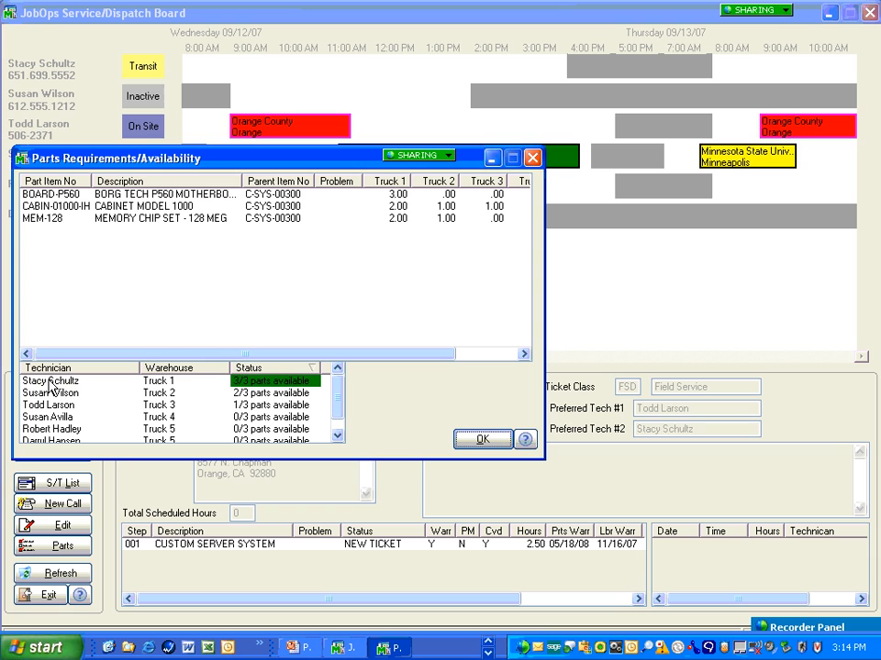
pyautogui.click(110, 382)
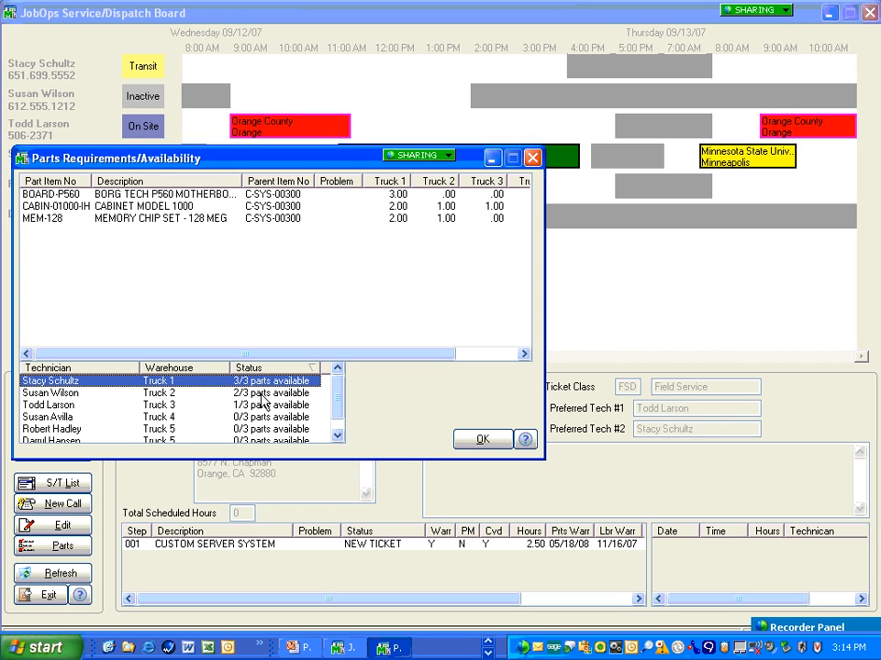
pyautogui.click(266, 392)
pyautogui.click(273, 406)
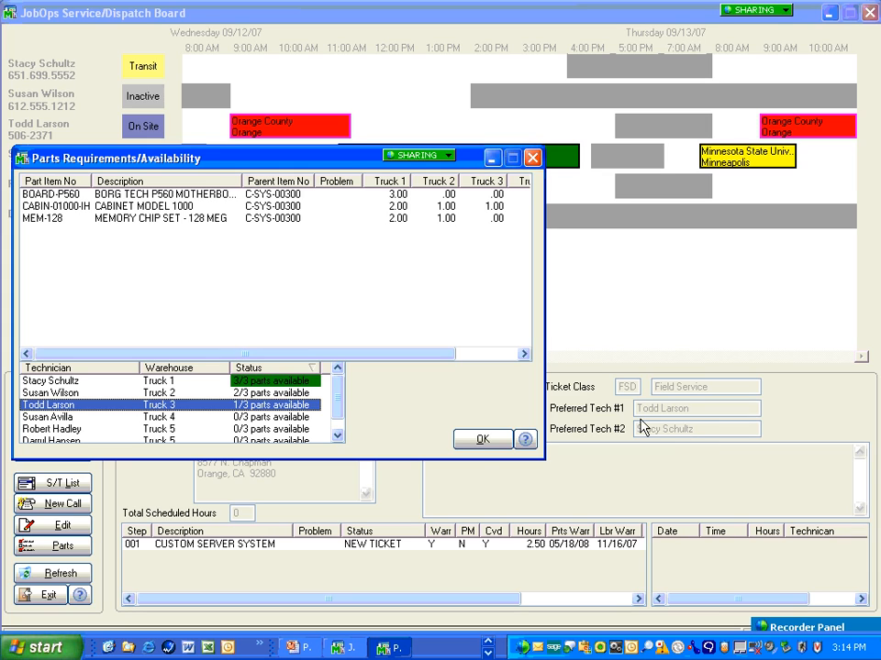
pyautogui.click(479, 441)
pyautogui.click(478, 441)
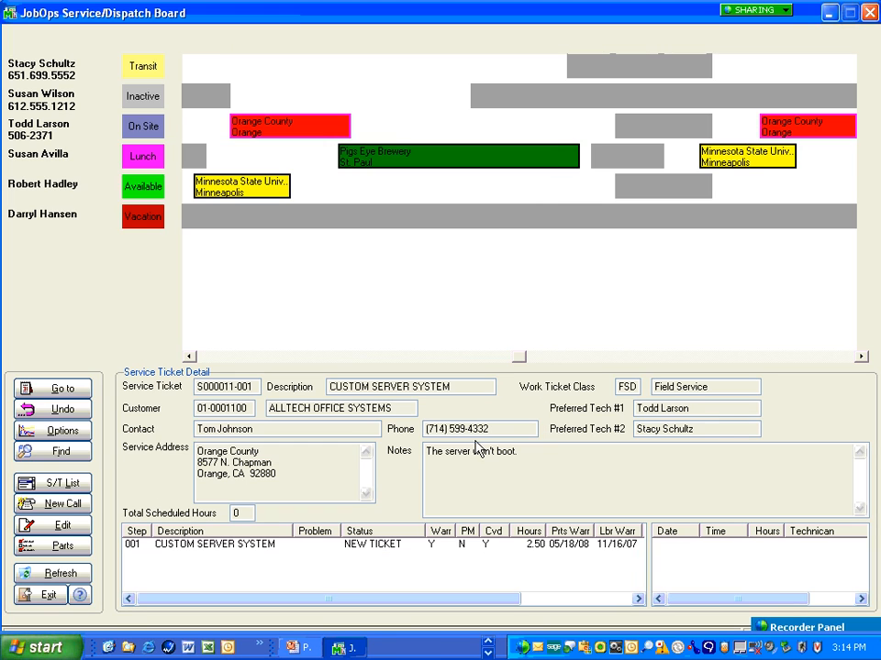
# Return to the ticket list and schedule the new Alltech ticket for the Truck 1 technician on Wednesday 09/12/07 at 9:45 AM.
pyautogui.click(64, 486)
pyautogui.click(218, 428)
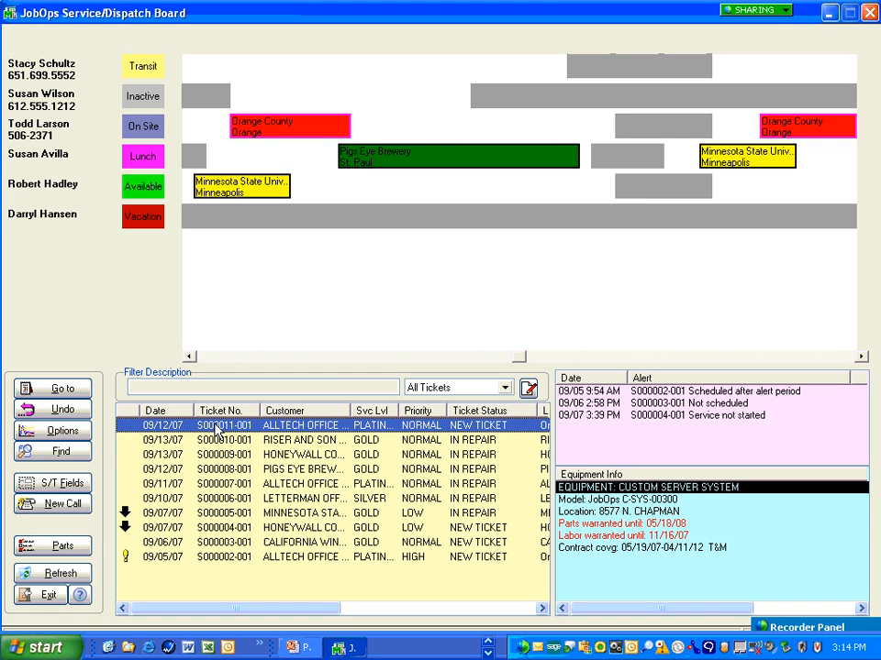
pyautogui.rightClick(217, 428)
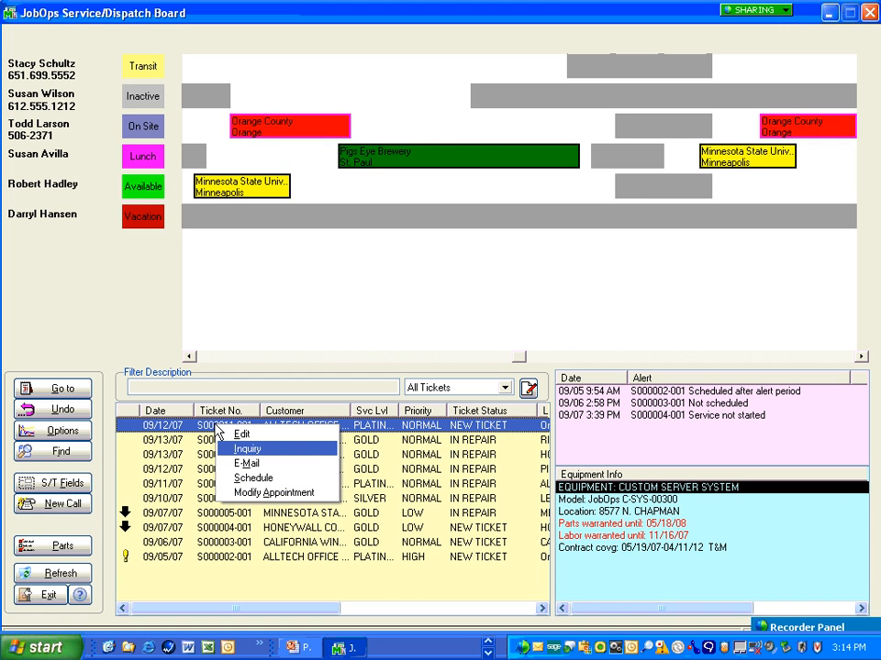
pyautogui.click(252, 477)
pyautogui.click(270, 71)
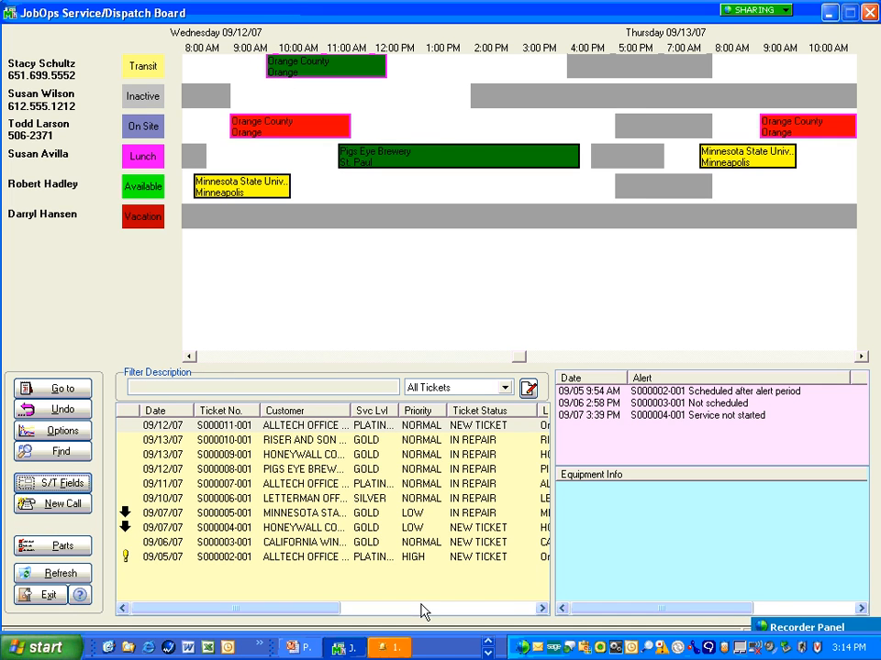
# Open the scheduled ticket's appointment from the Outlook reminder and review its customer, equipment, reported problem and last service details.
pyautogui.click(392, 648)
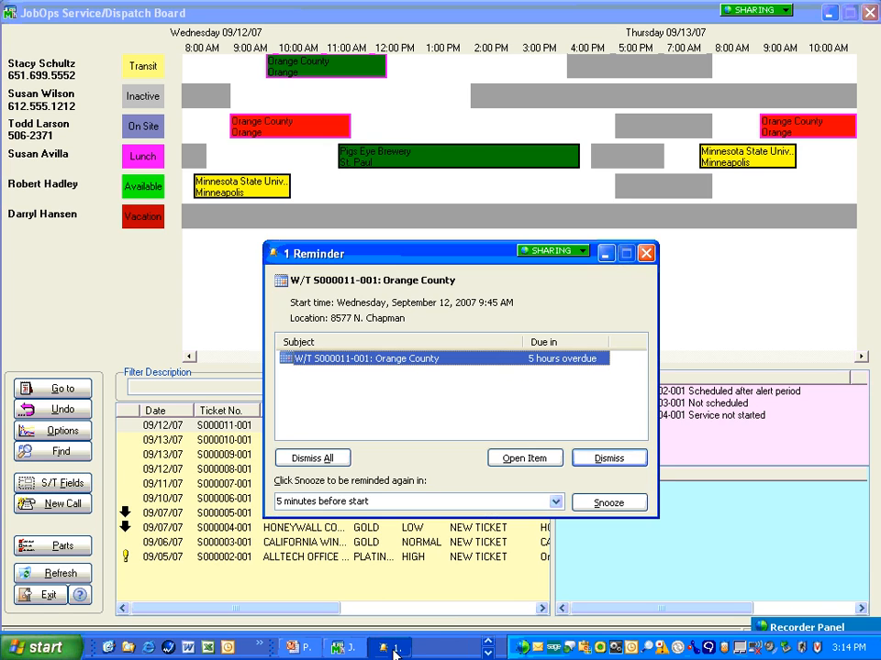
pyautogui.doubleClick(399, 365)
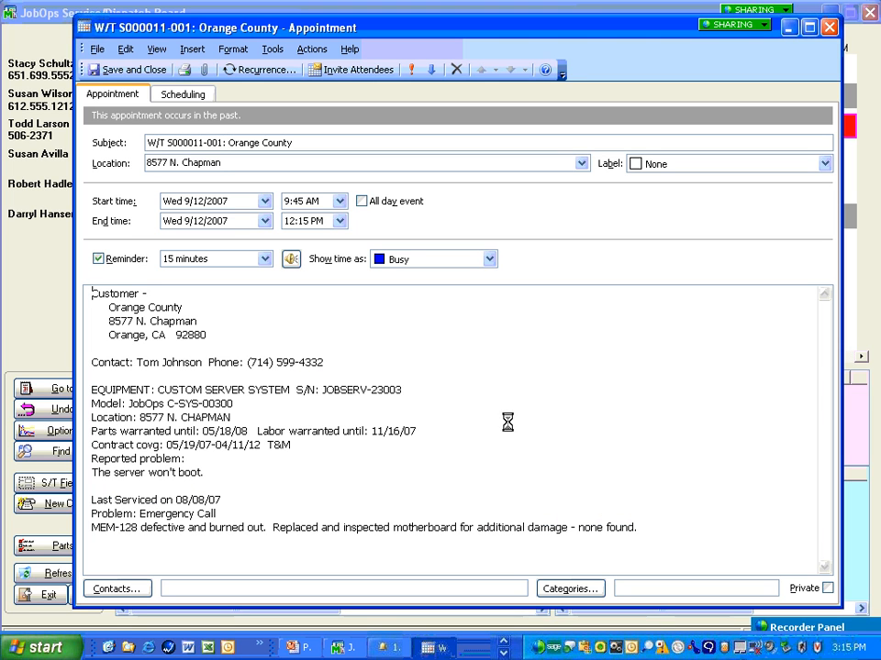
pyautogui.moveTo(89, 294); pyautogui.dragTo(78, 450)
pyautogui.click(87, 366)
pyautogui.click(81, 393)
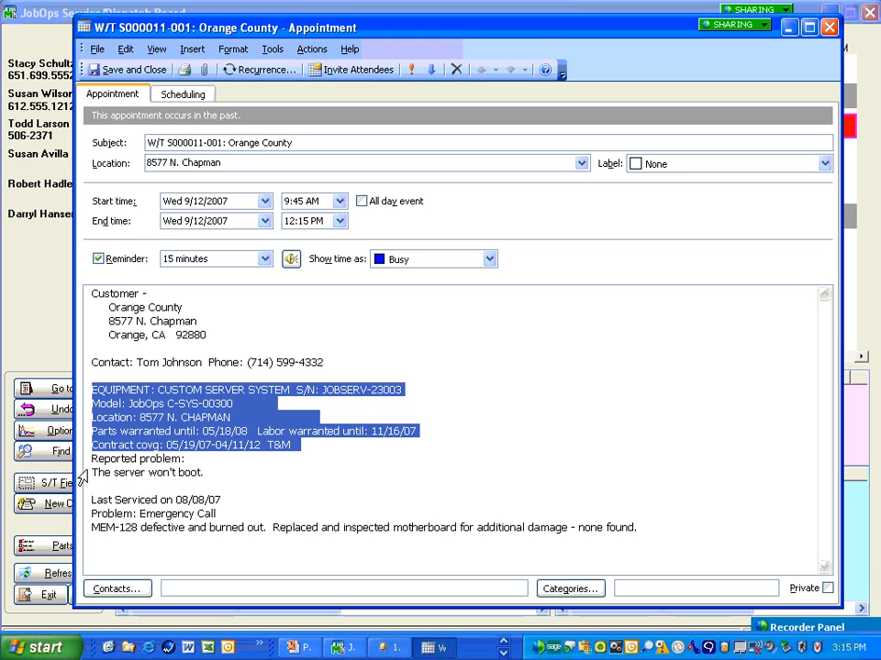
pyautogui.click(80, 473)
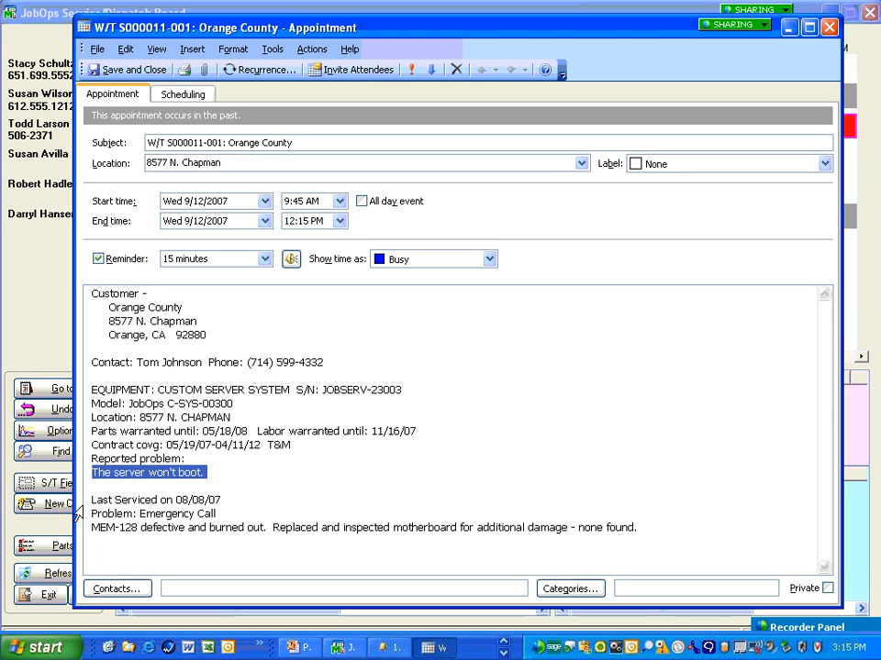
pyautogui.moveTo(87, 507); pyautogui.dragTo(346, 519)
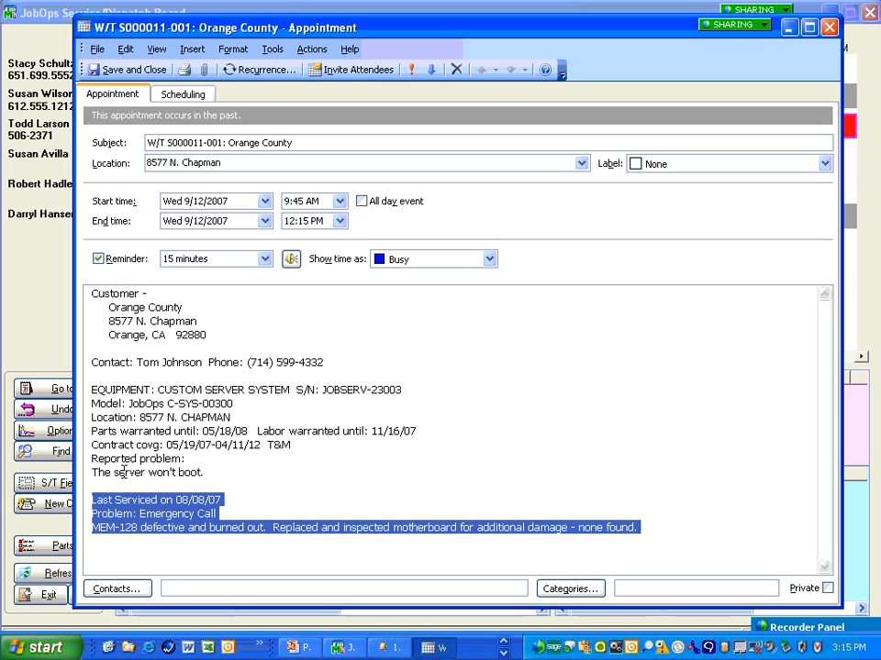
# Close the Outlook appointment and its reminder, and leave the dispatch board.
pyautogui.click(426, 439)
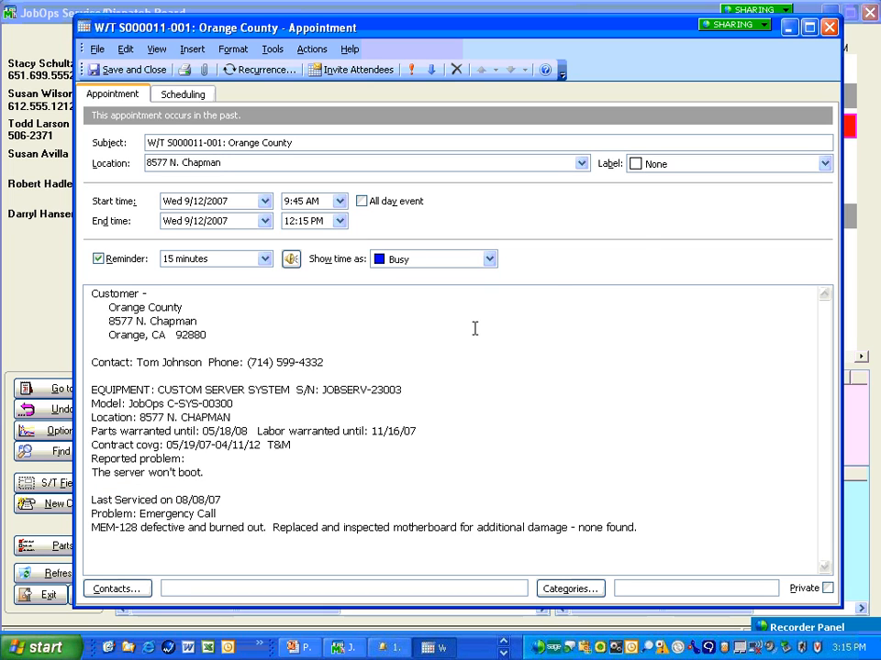
pyautogui.click(829, 31)
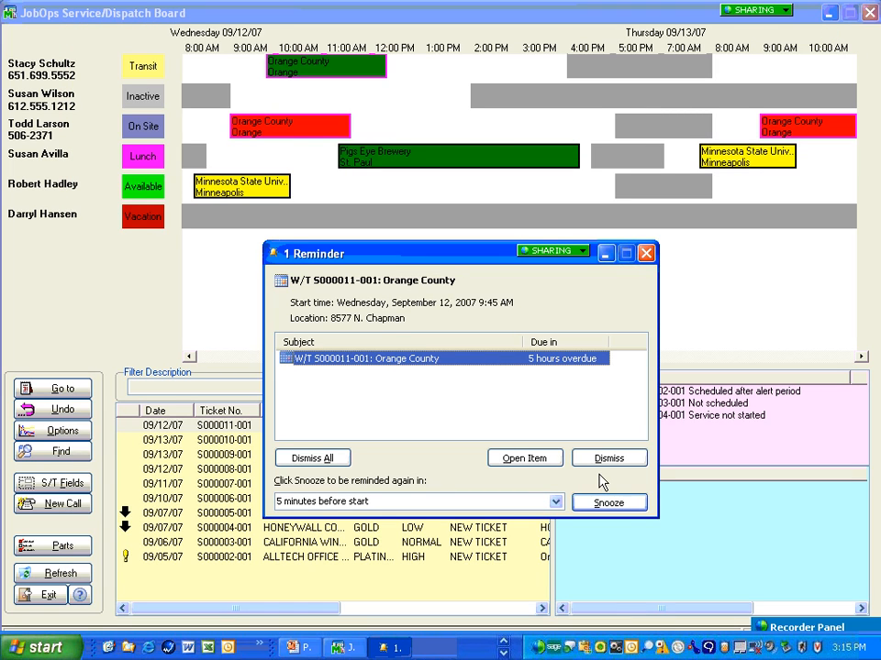
pyautogui.click(647, 252)
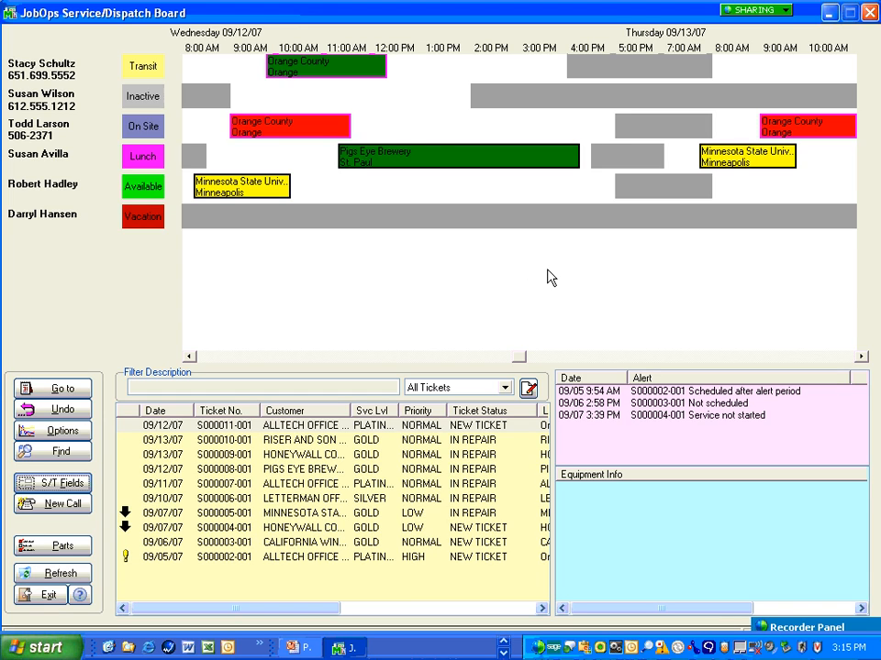
pyautogui.click(872, 16)
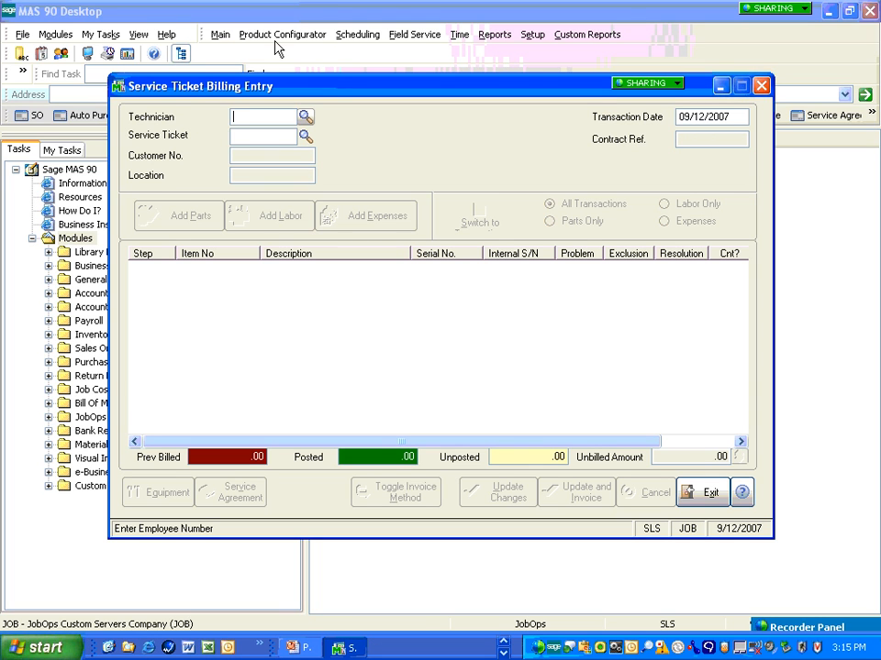
# In Service Ticket Billing Entry, select the Truck 1 technician and the newest Alltech Office Systems custom server ticket.
pyautogui.click(304, 119)
pyautogui.doubleClick(548, 269)
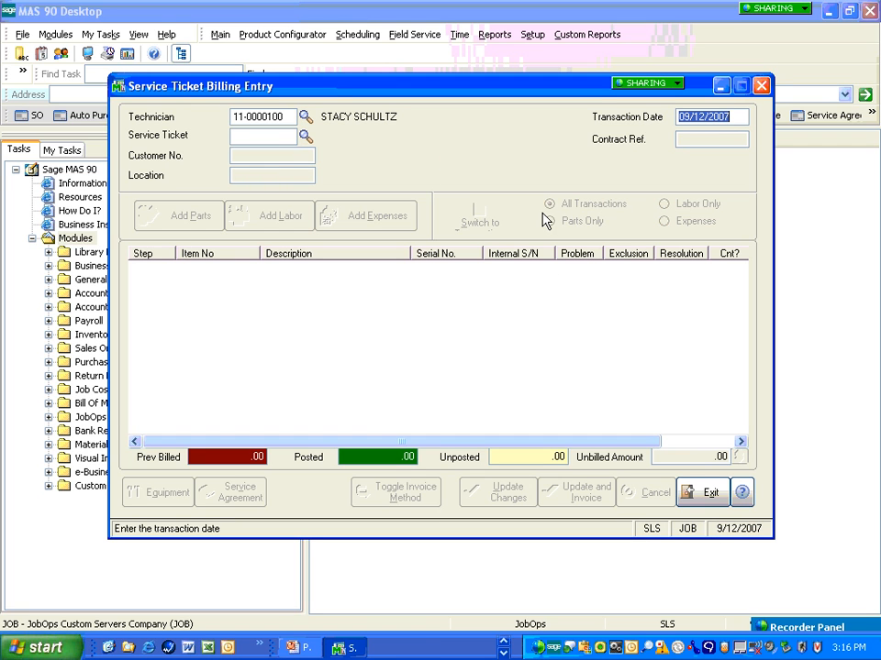
pyautogui.click(306, 137)
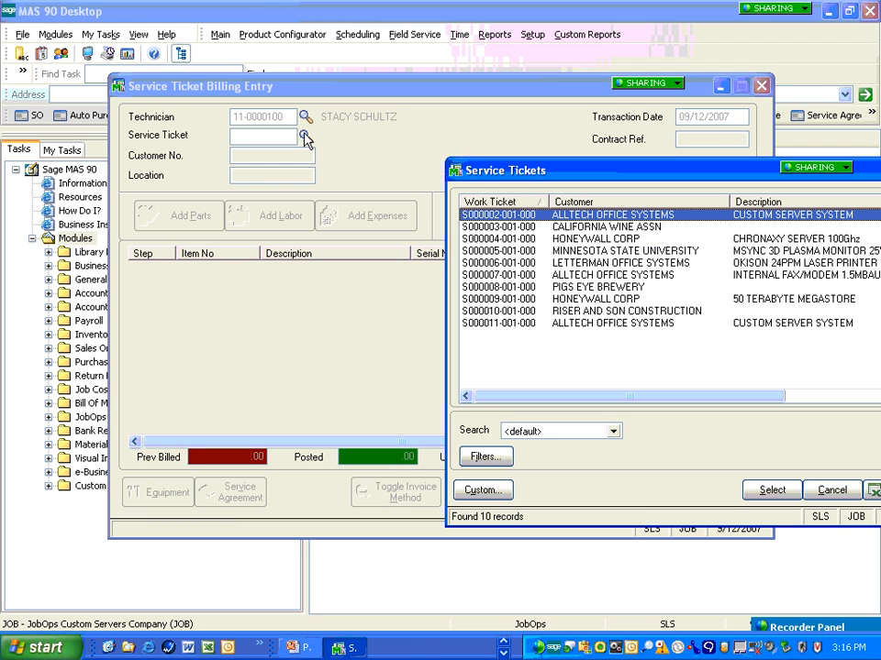
pyautogui.doubleClick(511, 323)
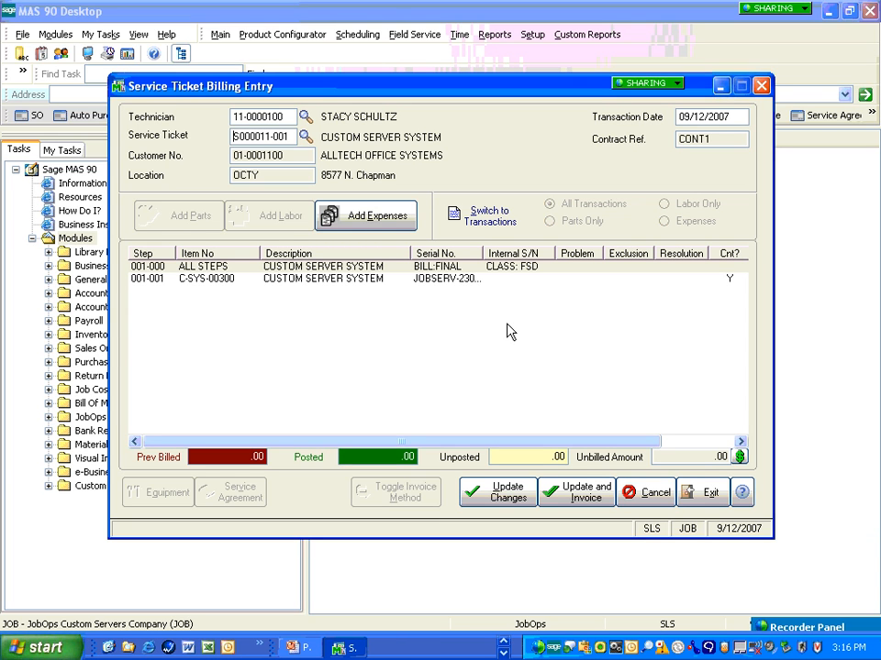
# Switch the invoice method of the ticket's All Steps line to partial billing and back to final.
pyautogui.click(144, 282)
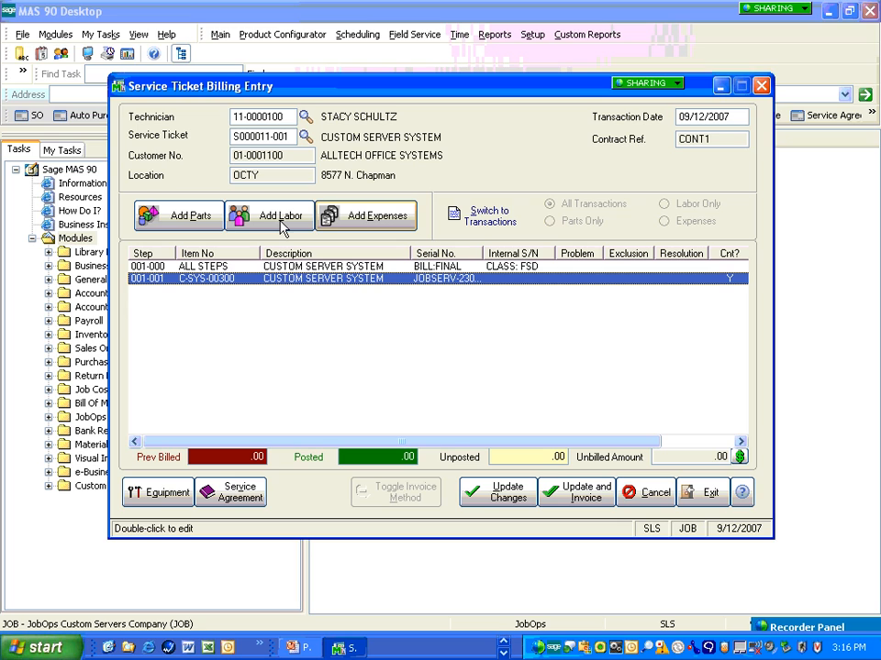
pyautogui.click(444, 267)
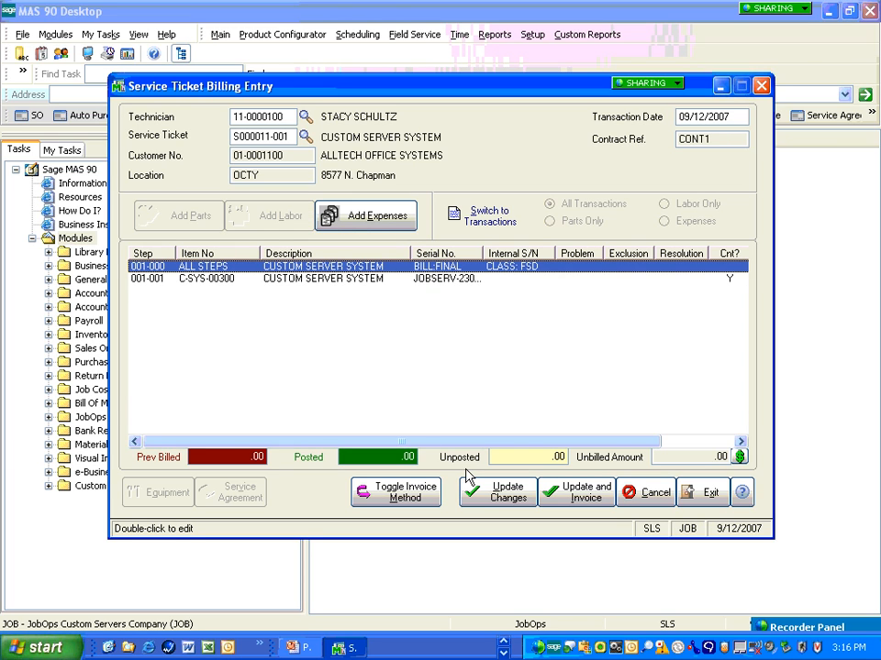
pyautogui.click(402, 503)
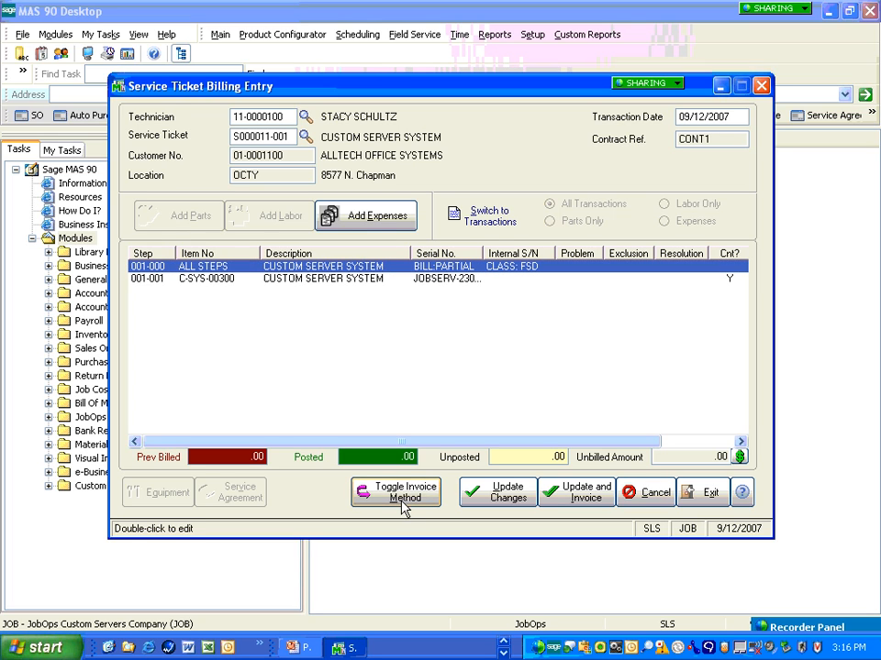
pyautogui.click(398, 504)
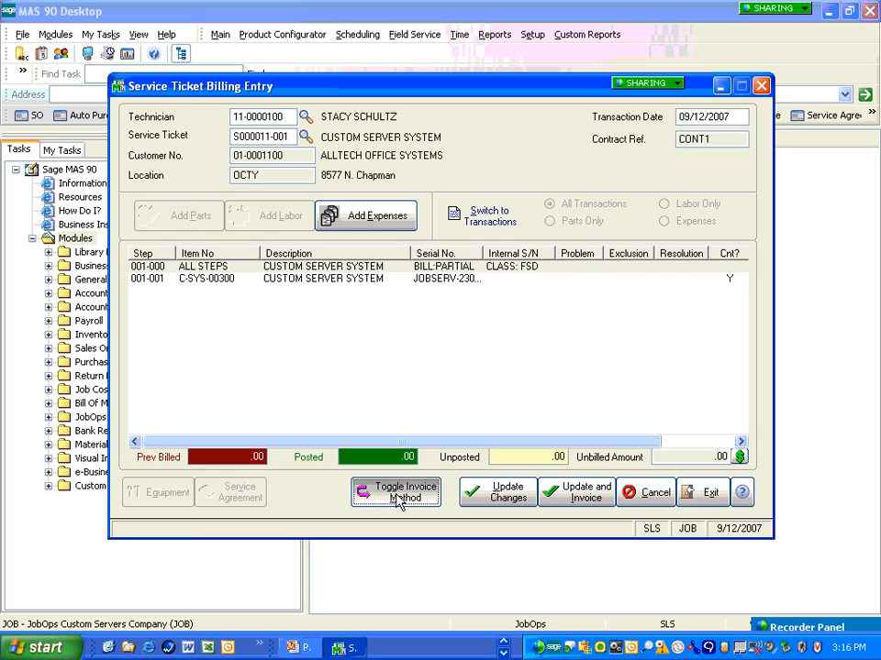
# Start parts entry for the ticket's C-SYS-00300 step and check the server's own component list.
pyautogui.click(319, 279)
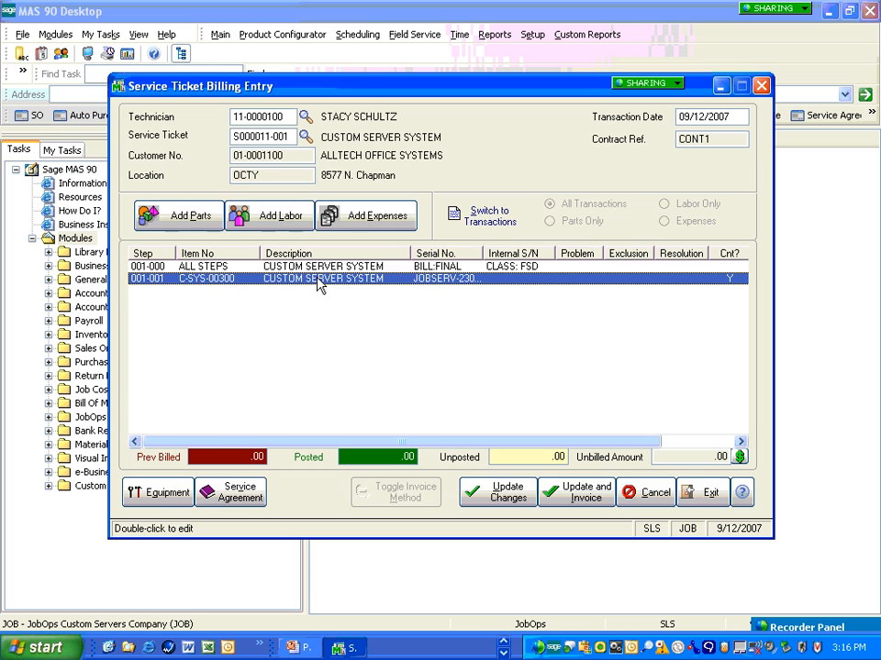
pyautogui.click(179, 218)
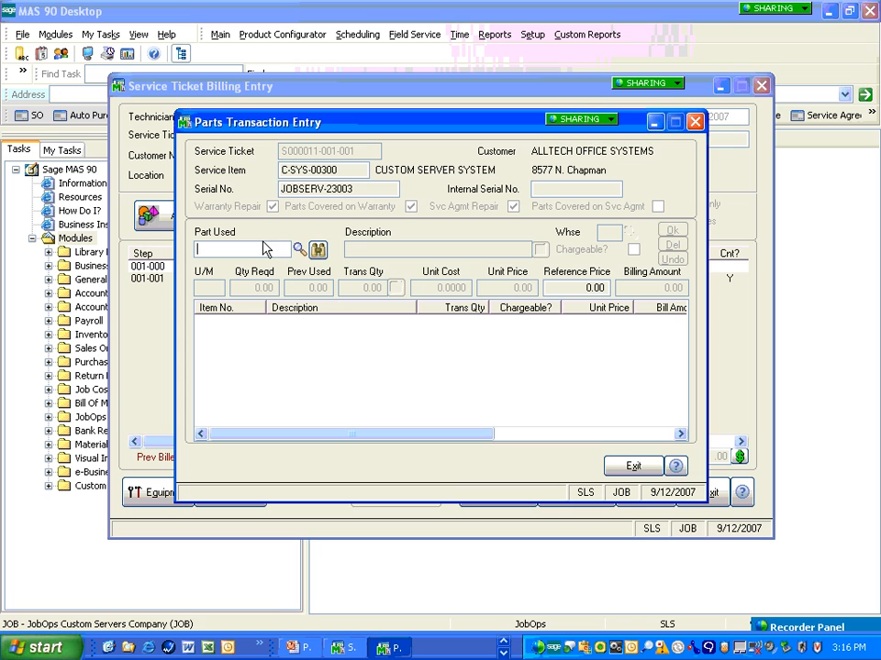
pyautogui.click(317, 253)
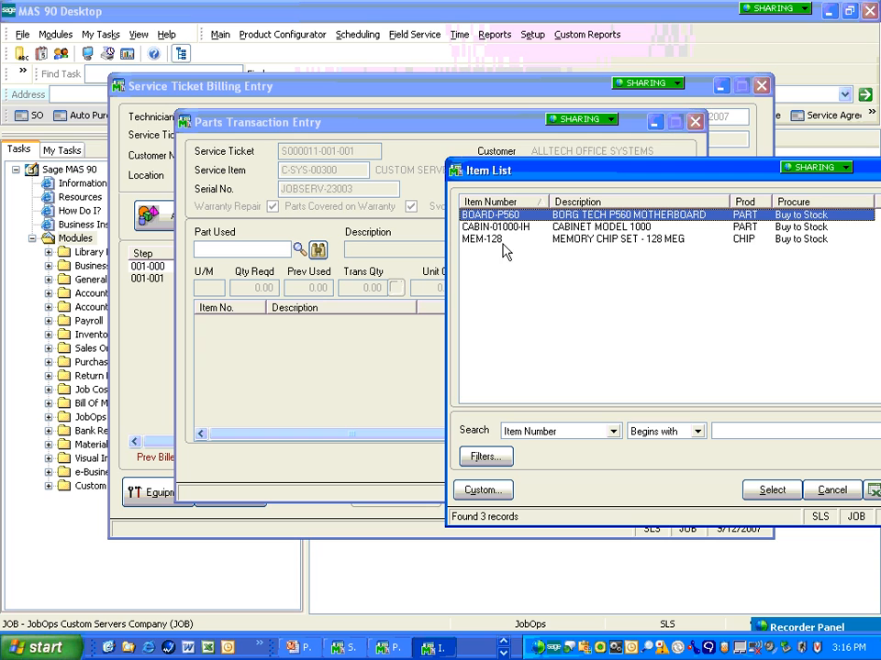
pyautogui.moveTo(560, 167); pyautogui.dragTo(469, 178)
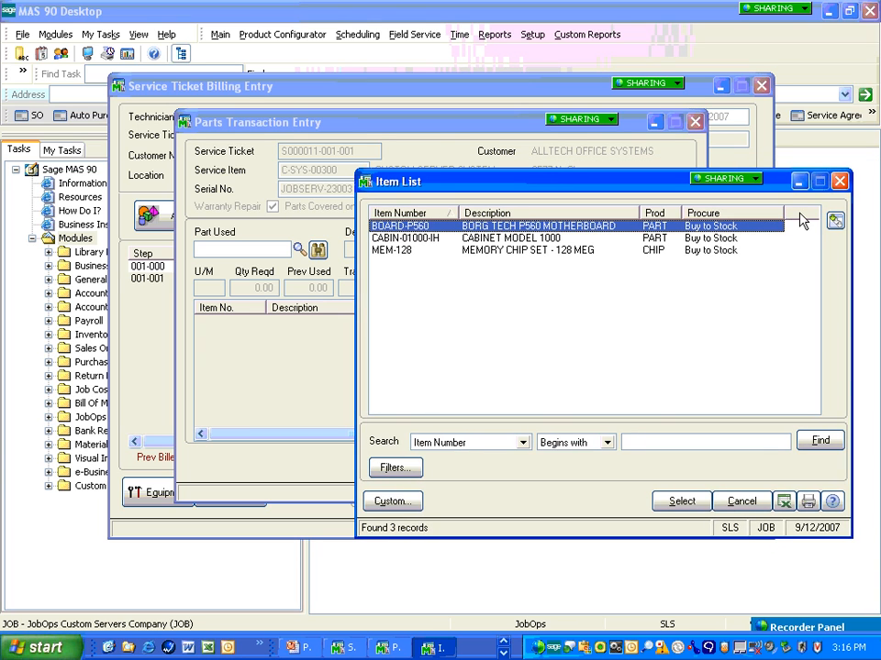
pyautogui.click(838, 181)
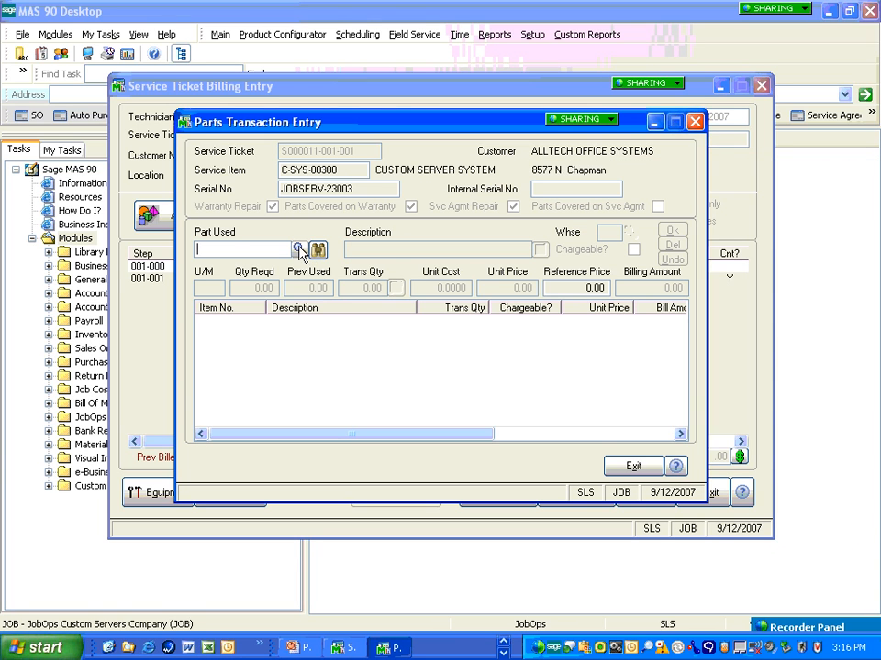
# Choose MEM-128 from the full item list as the part used and set its transaction quantity to 1.
pyautogui.click(298, 251)
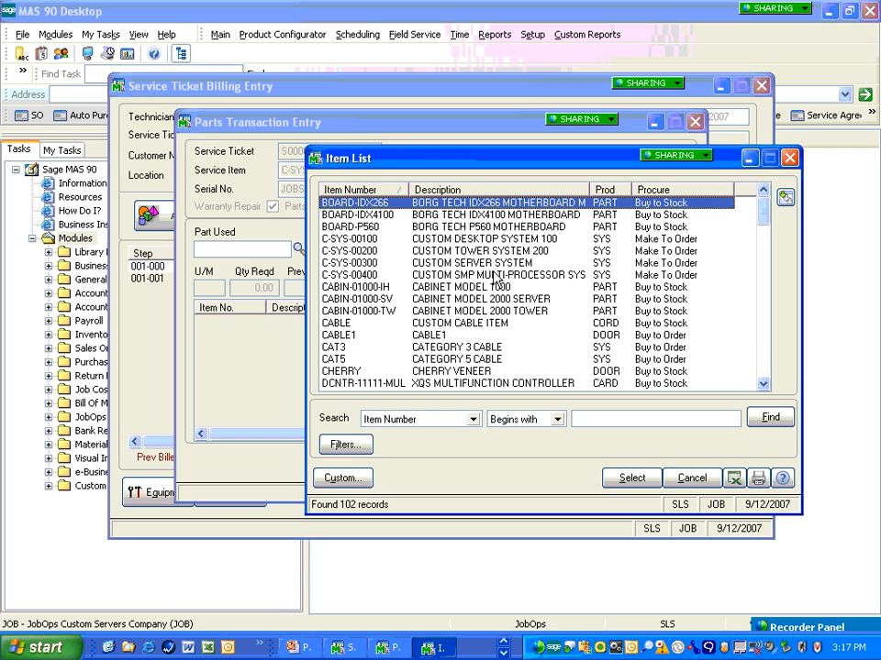
pyautogui.click(392, 313)
pyautogui.press('m')
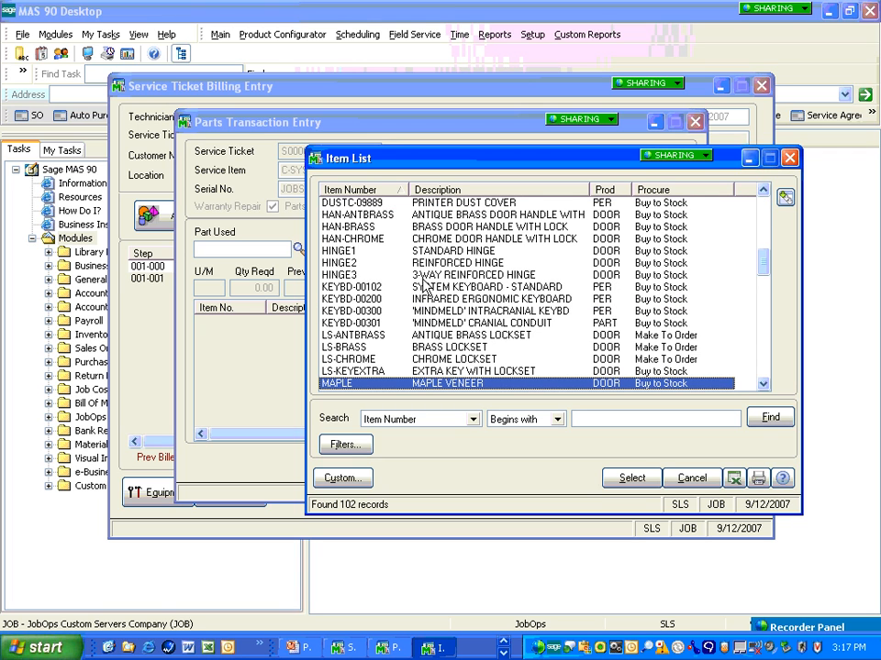
pyautogui.scroll(-3, 424, 284)
pyautogui.doubleClick(467, 299)
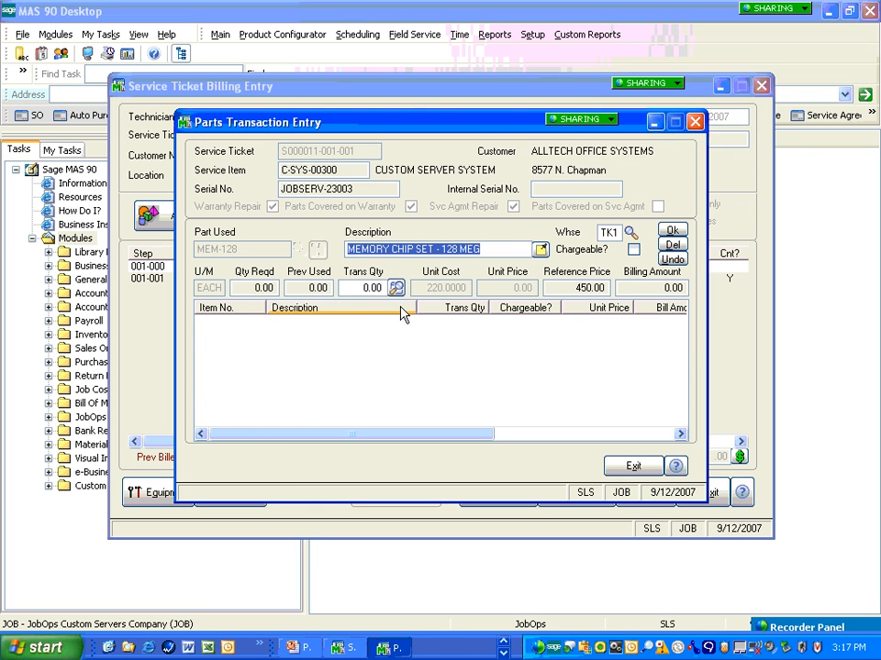
pyautogui.click(363, 288)
pyautogui.write('1')
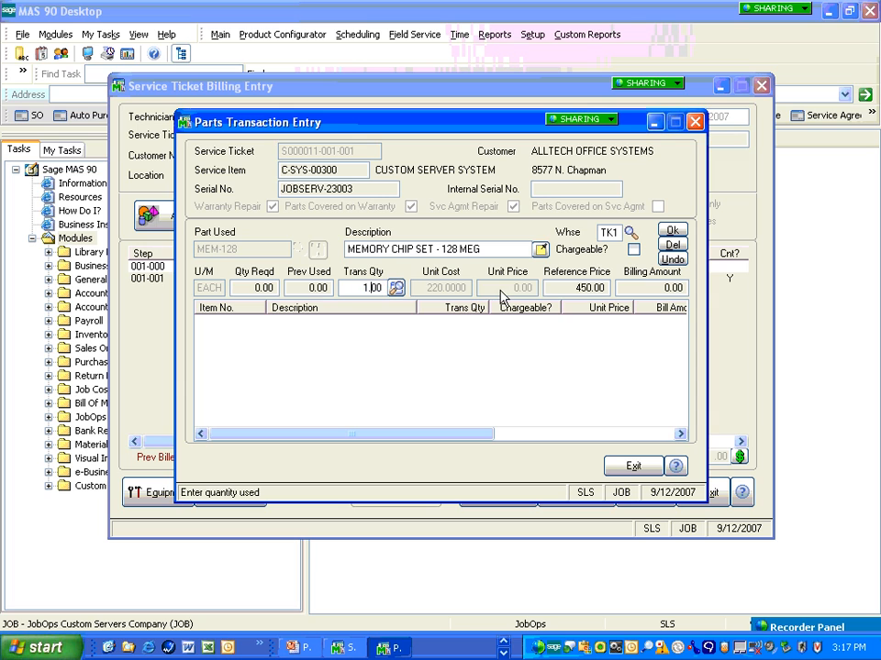
# Distribute a quantity of 1 of the memory chip set from lot 6441 and accept the distribution.
pyautogui.press('Tab')
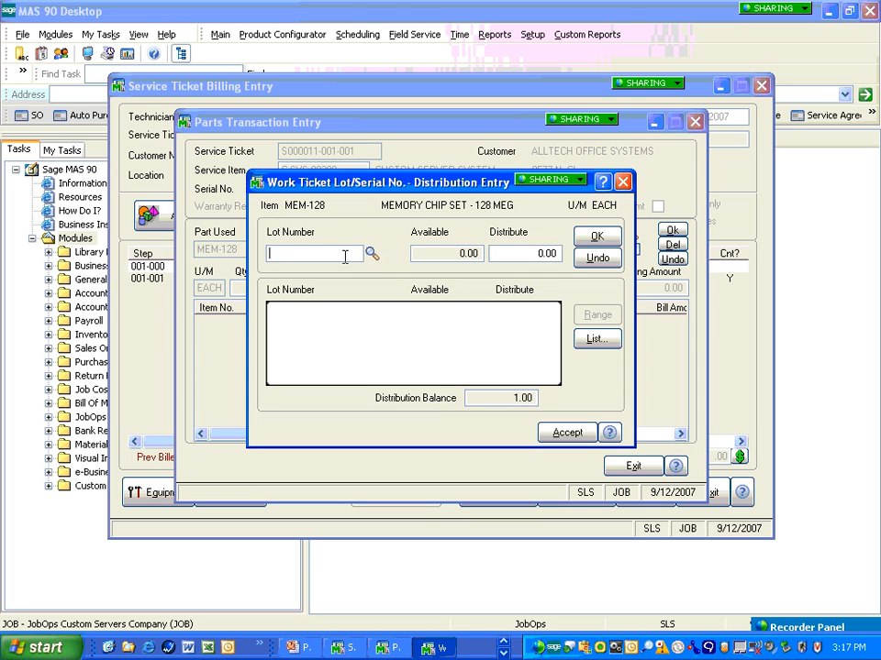
pyautogui.click(371, 254)
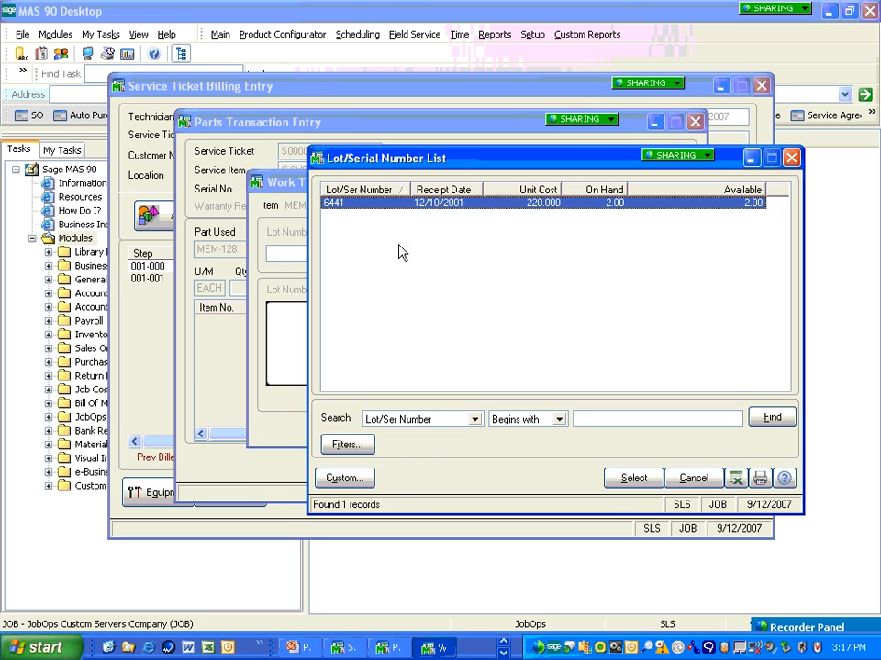
pyautogui.doubleClick(408, 208)
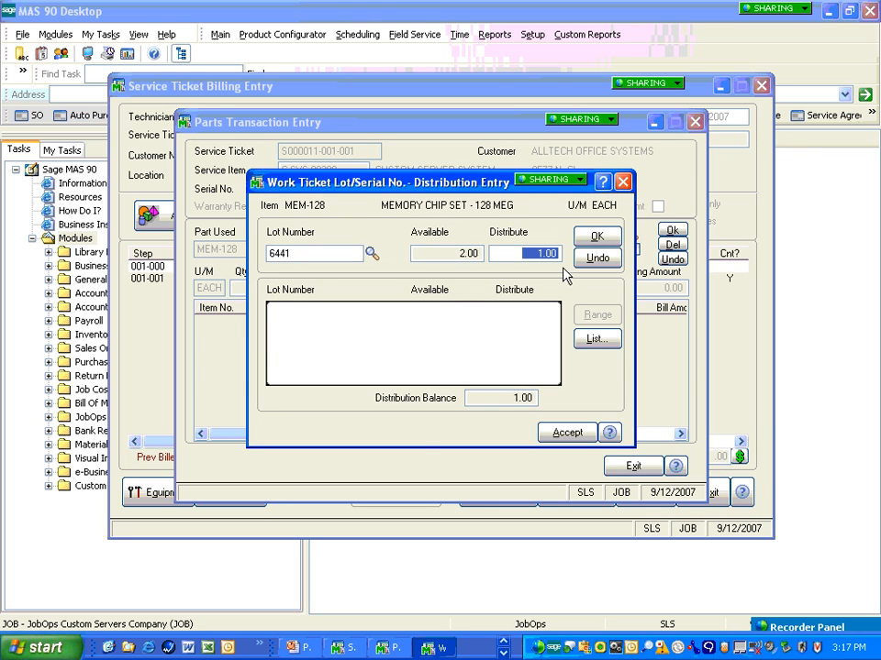
pyautogui.press('Return')
pyautogui.click(572, 435)
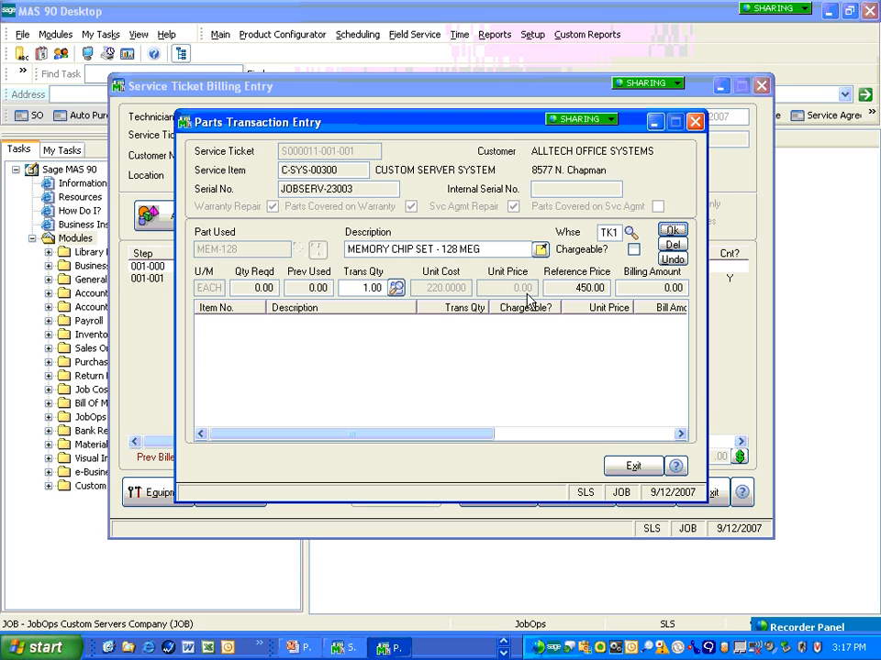
# Save the MEM-128 part line, leave parts entry and switch the billing entry to its transaction view.
pyautogui.click(573, 291)
pyautogui.click(673, 231)
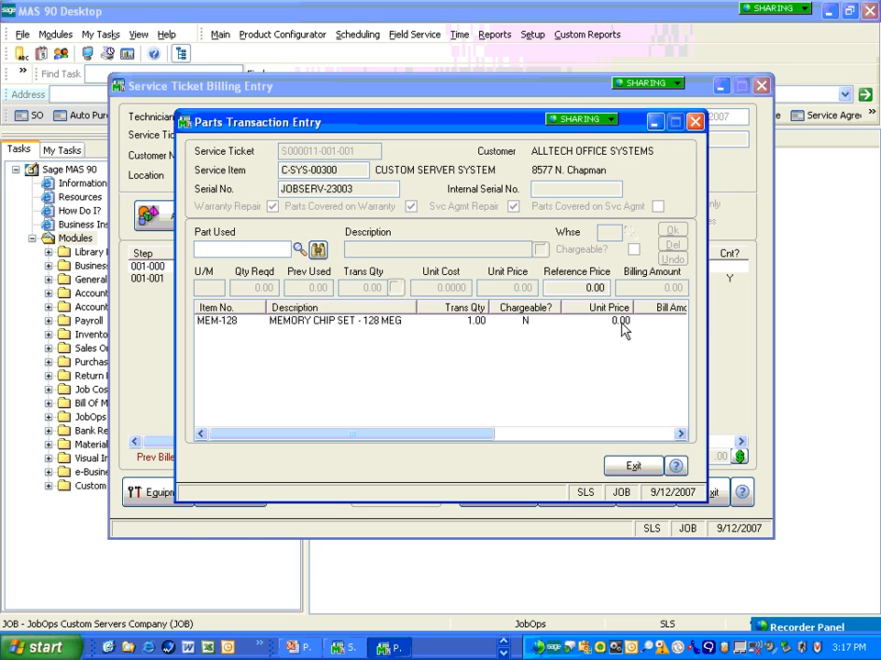
pyautogui.click(640, 467)
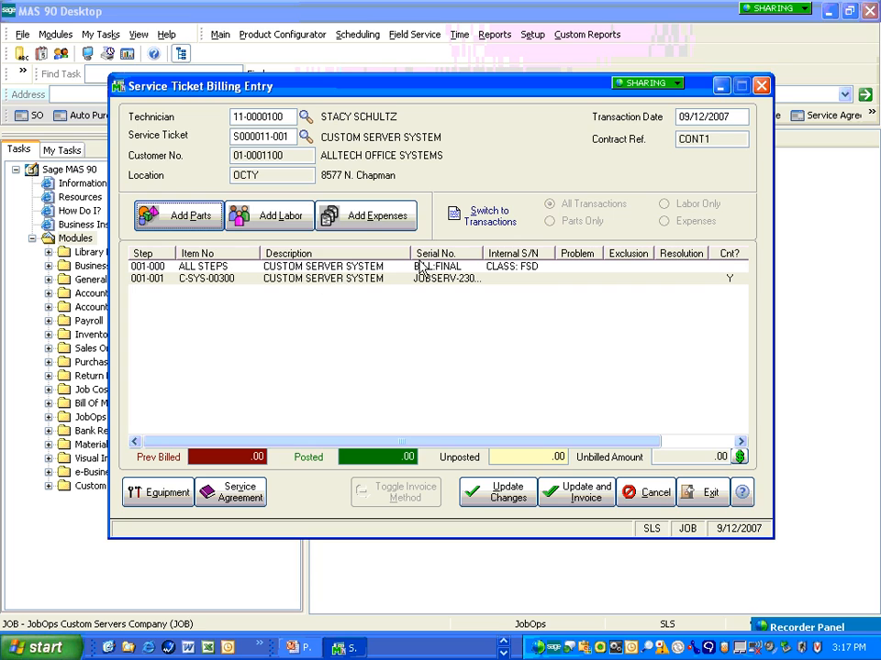
pyautogui.click(489, 220)
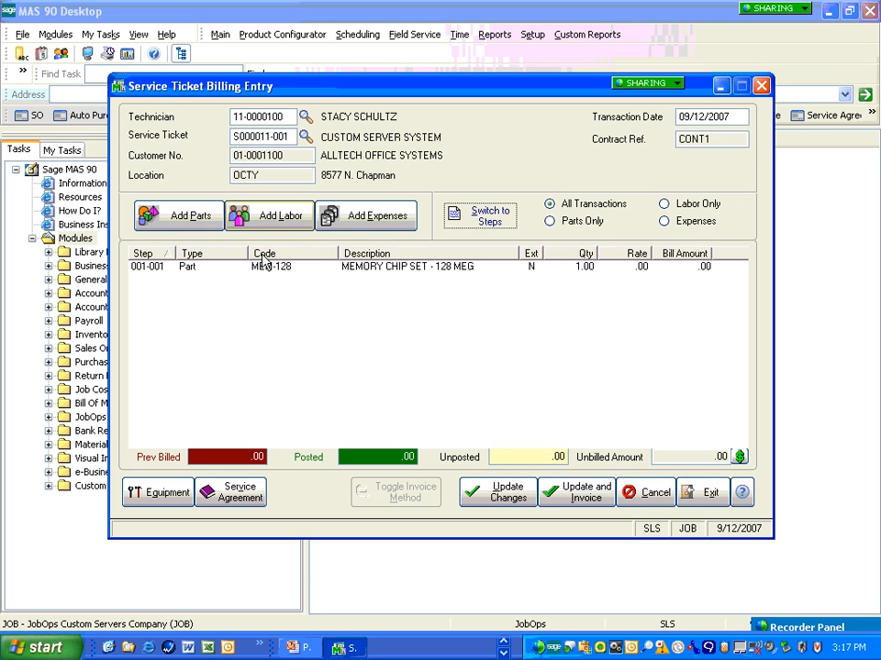
# Add a labor transaction with 8 hours worked and the work description "Replaced memory card.", and close labor entry.
pyautogui.click(288, 218)
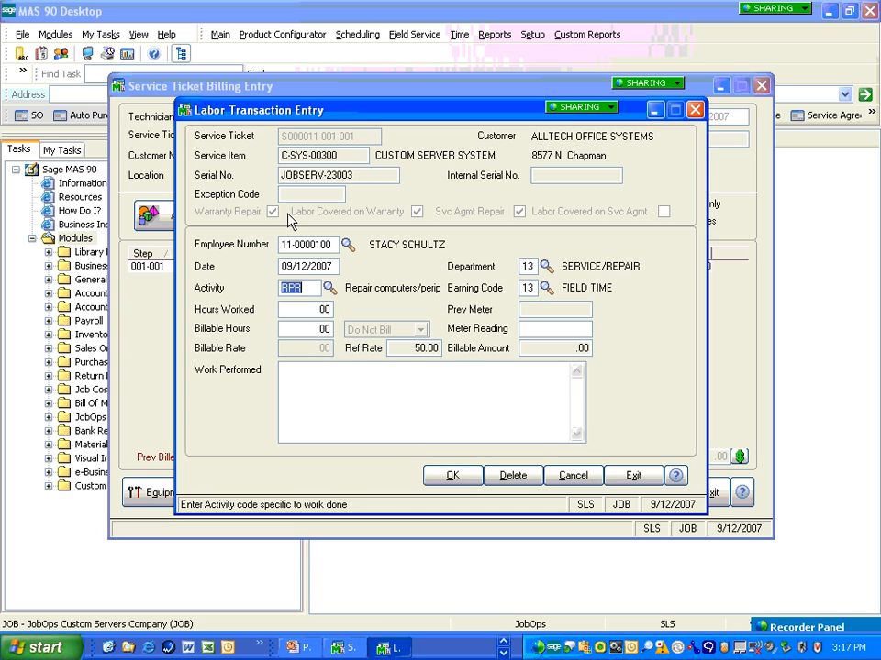
pyautogui.click(287, 306)
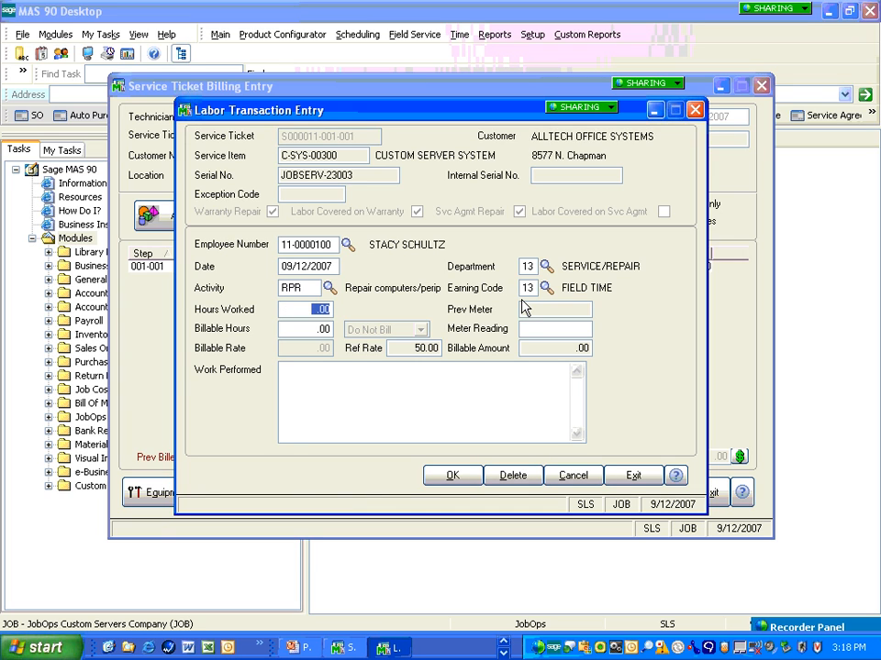
pyautogui.write('8')
pyautogui.press('Tab')
pyautogui.press('Tab')
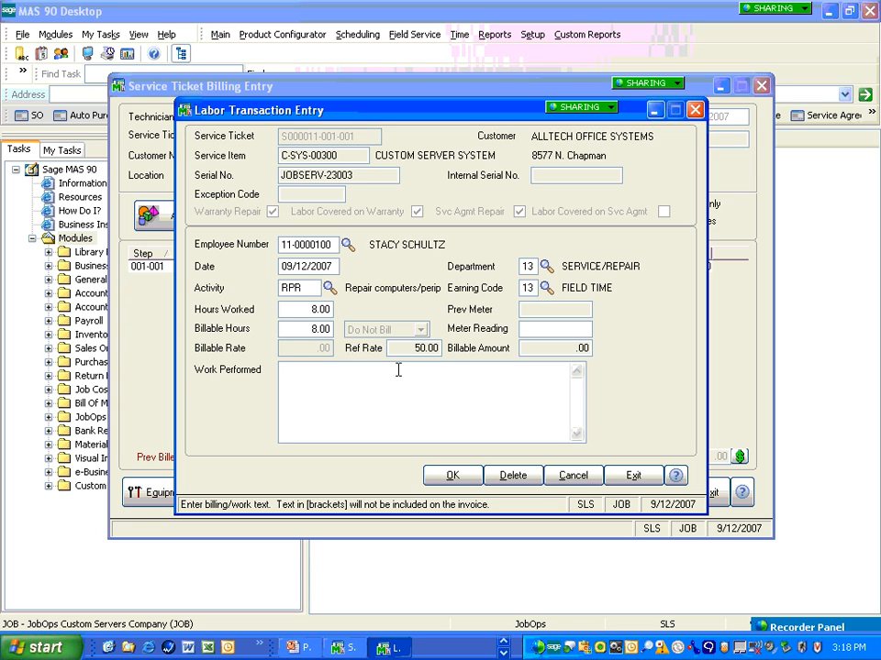
pyautogui.write('Replaced memory card.')
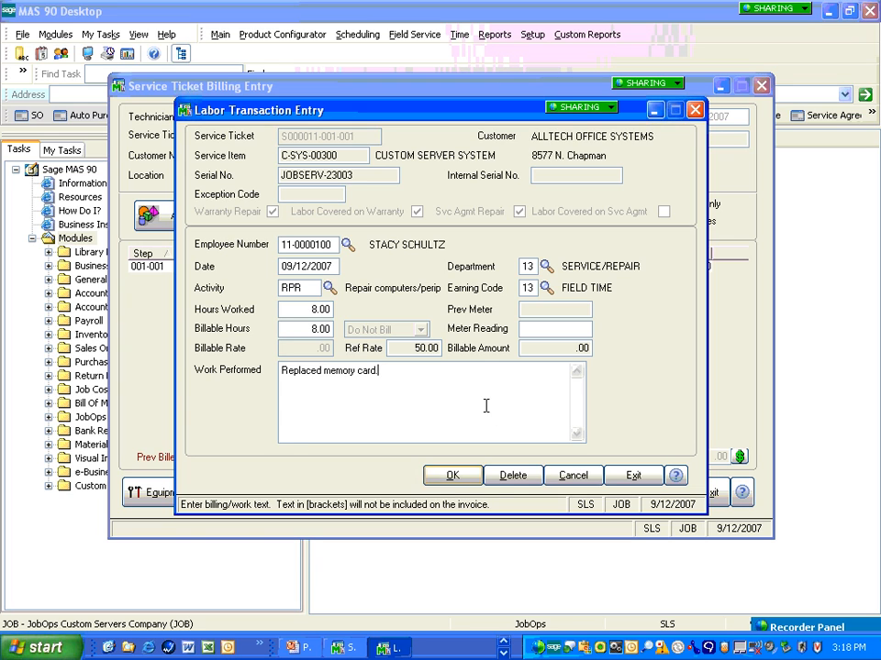
pyautogui.click(454, 476)
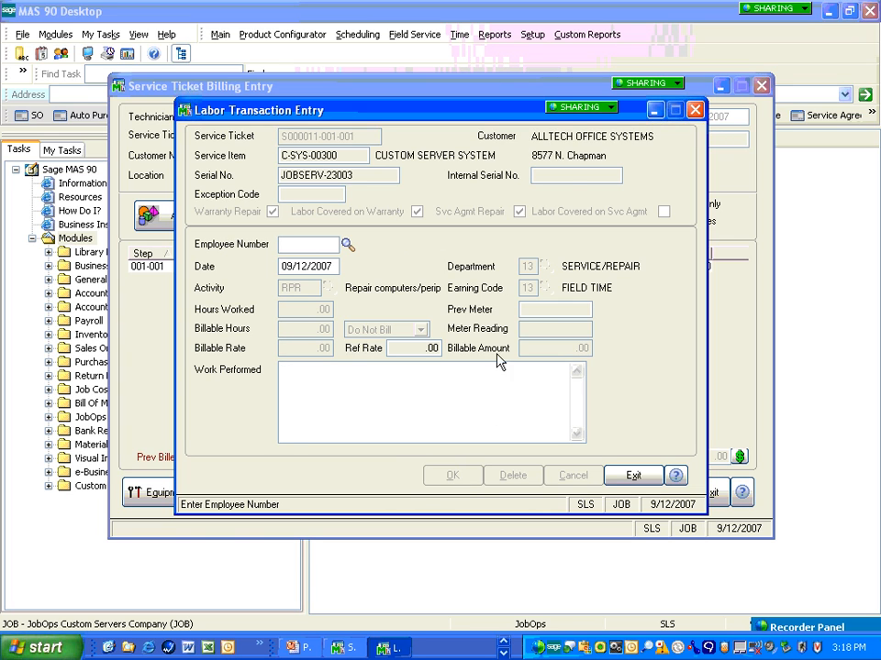
pyautogui.click(696, 111)
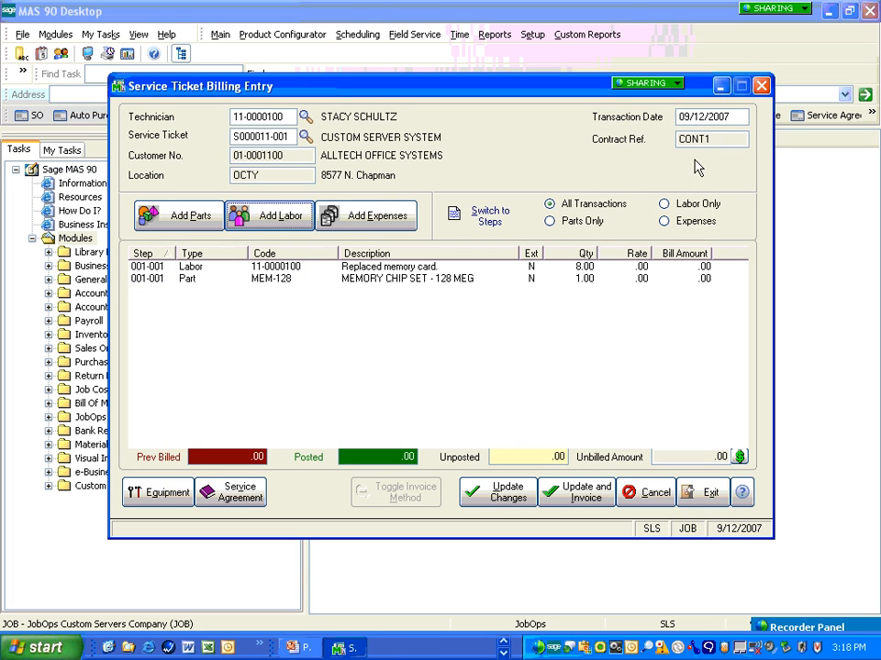
# Add an expense transaction in category MILG with a quantity of 100 miles, save it and leave expense entry.
pyautogui.click(188, 280)
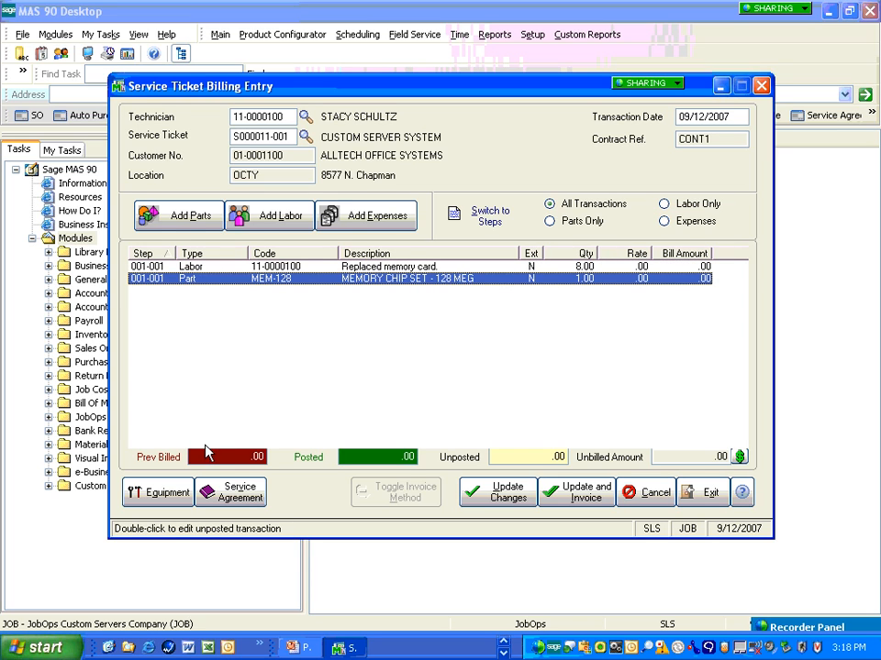
pyautogui.click(381, 223)
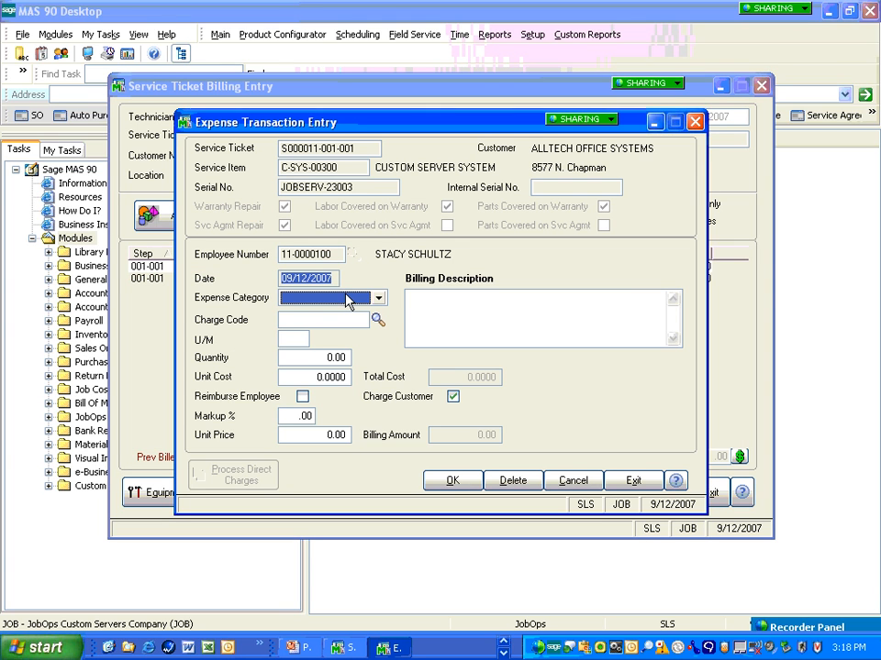
pyautogui.click(346, 300)
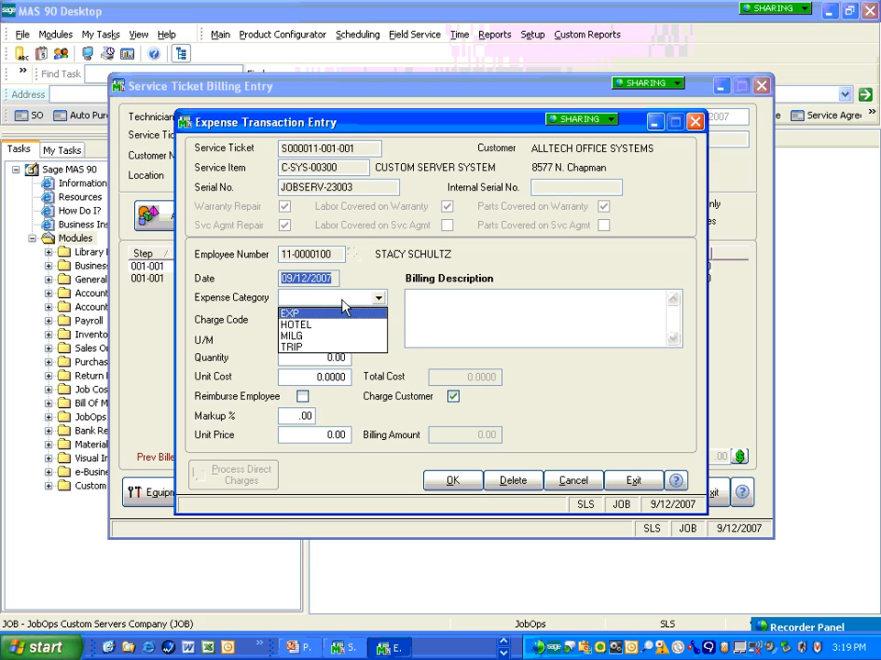
pyautogui.click(334, 338)
pyautogui.click(297, 358)
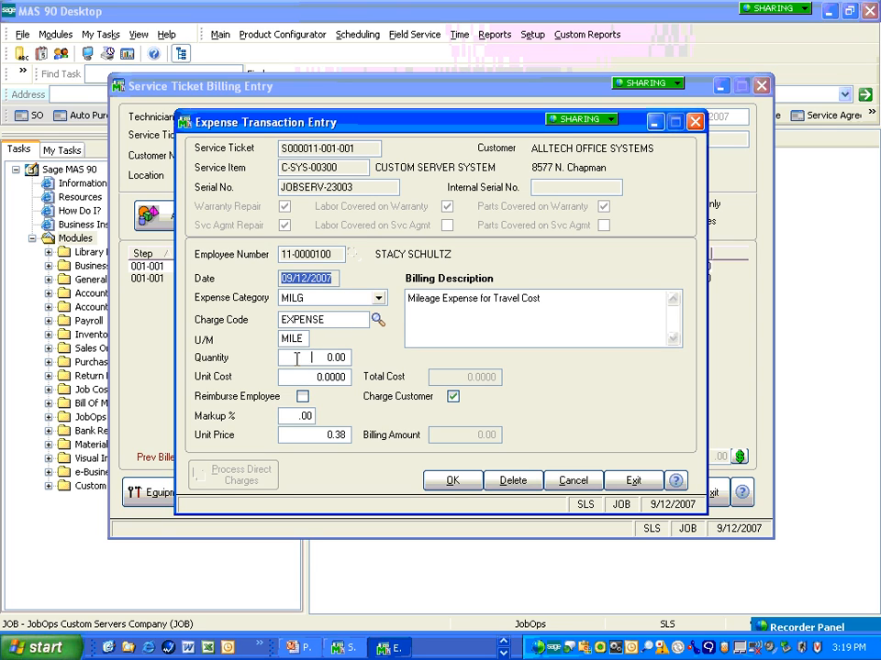
pyautogui.write('100')
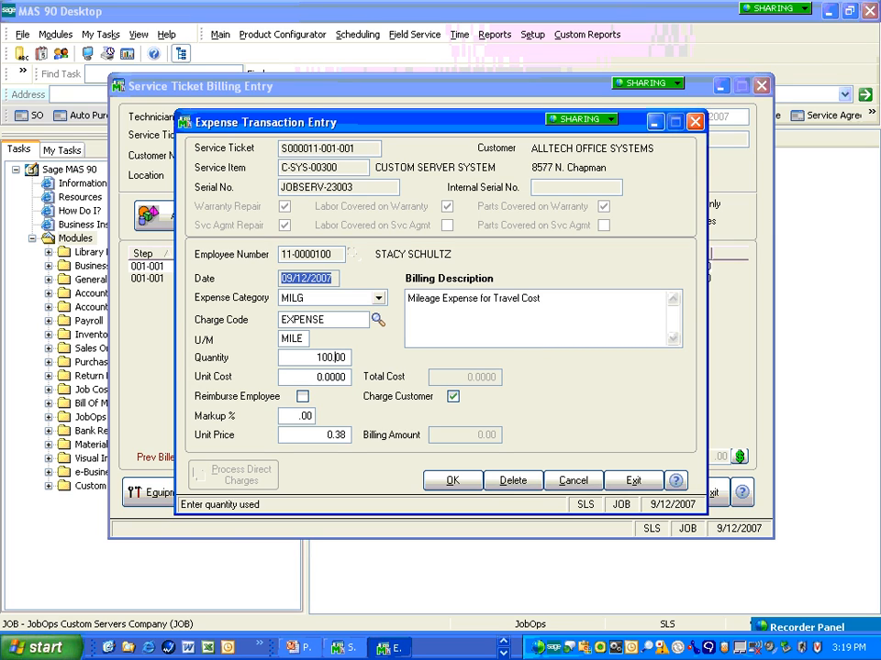
pyautogui.press('Tab')
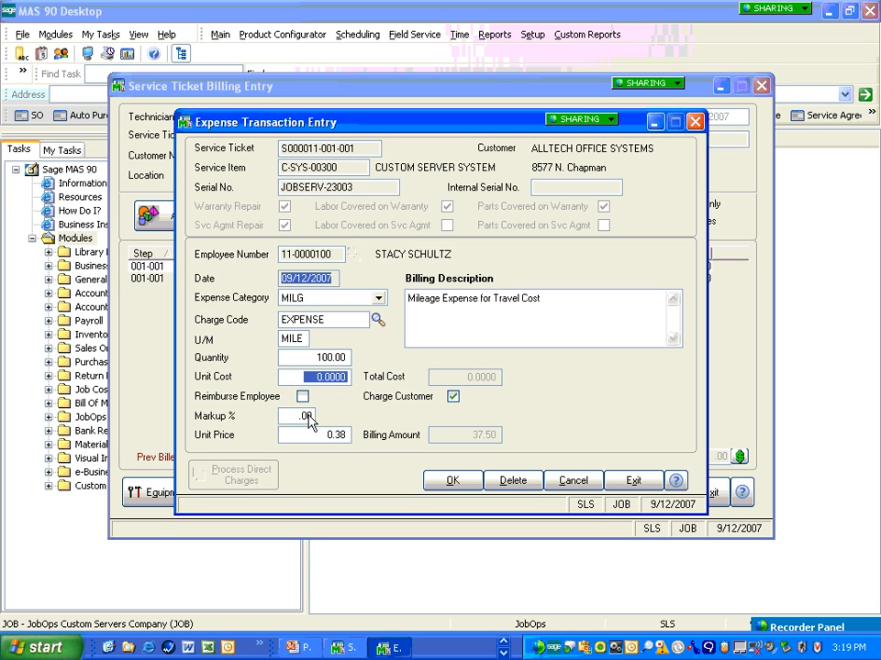
pyautogui.click(295, 433)
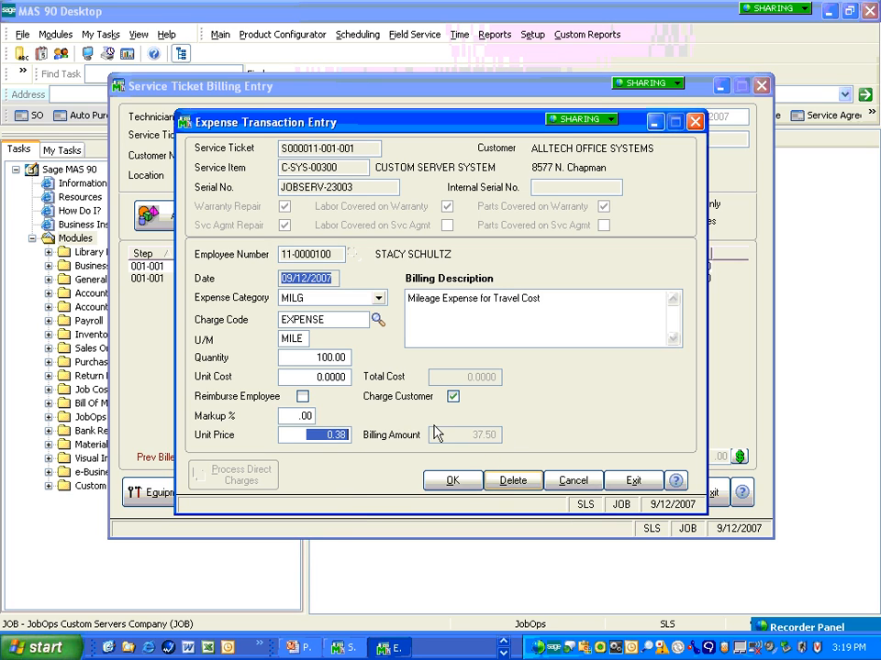
pyautogui.click(458, 487)
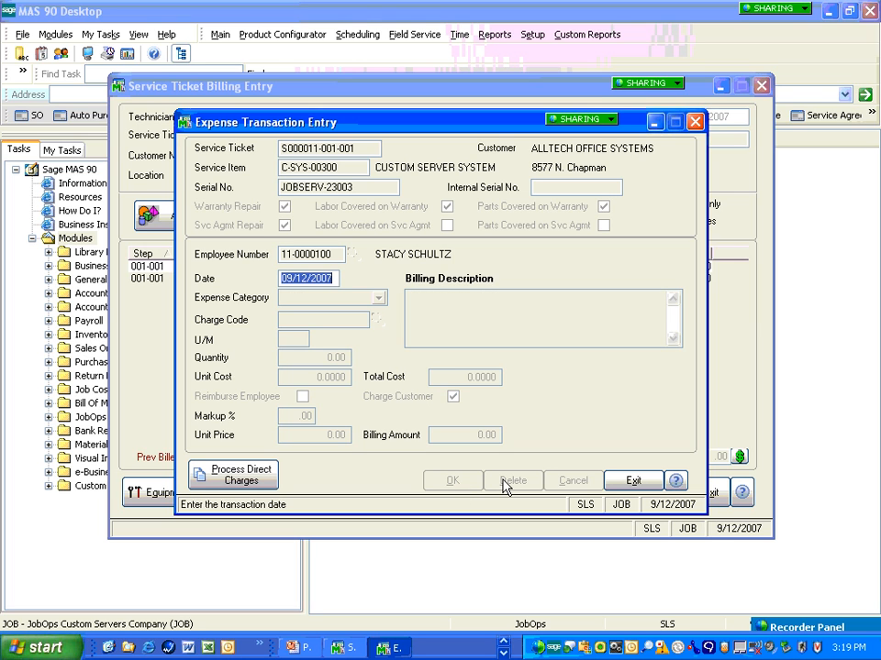
pyautogui.click(640, 485)
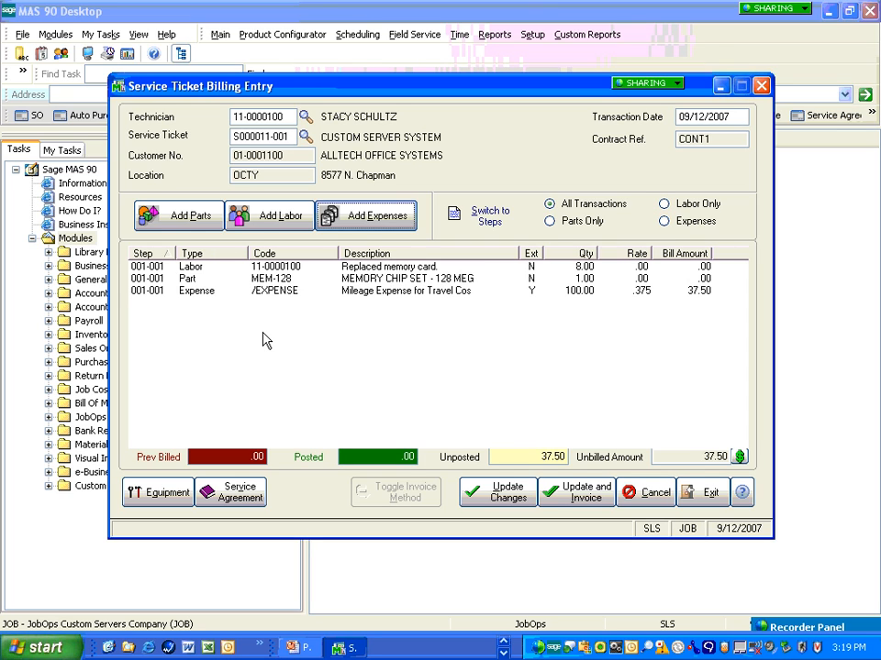
# Review the service ticket's billing totals breakdown and its linked service agreement and equipment records.
pyautogui.click(740, 457)
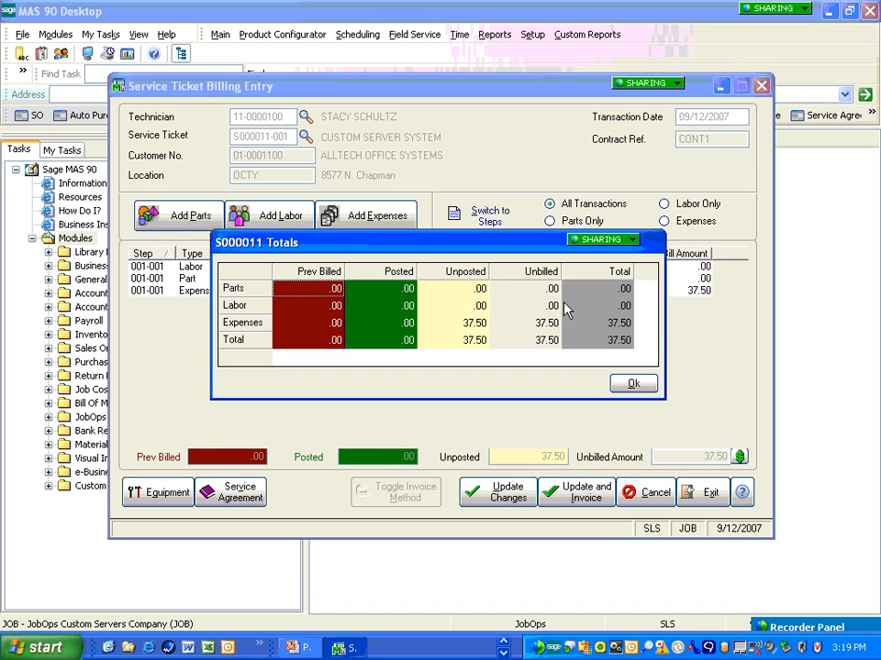
pyautogui.click(638, 386)
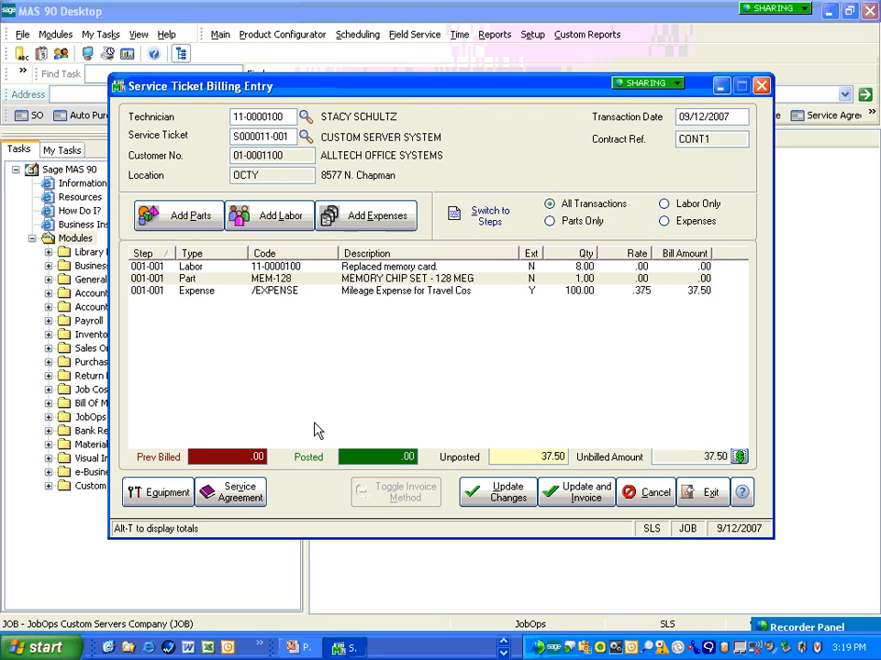
pyautogui.click(232, 496)
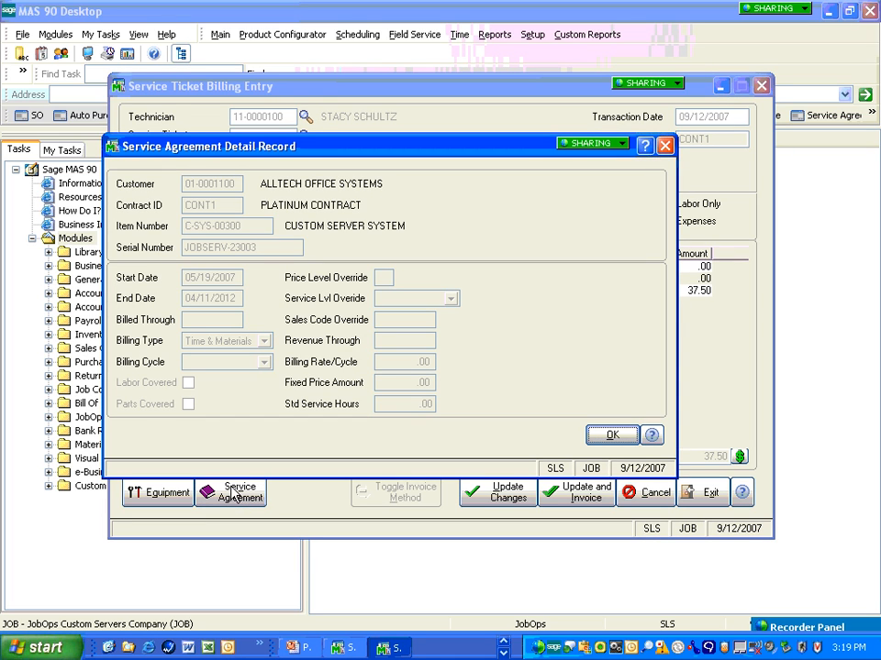
pyautogui.click(612, 435)
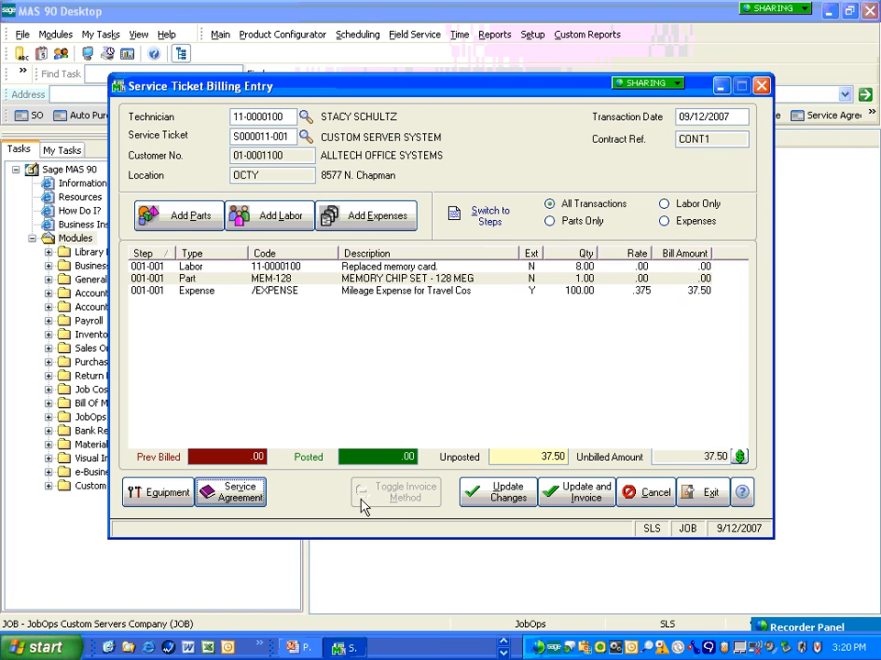
pyautogui.click(158, 494)
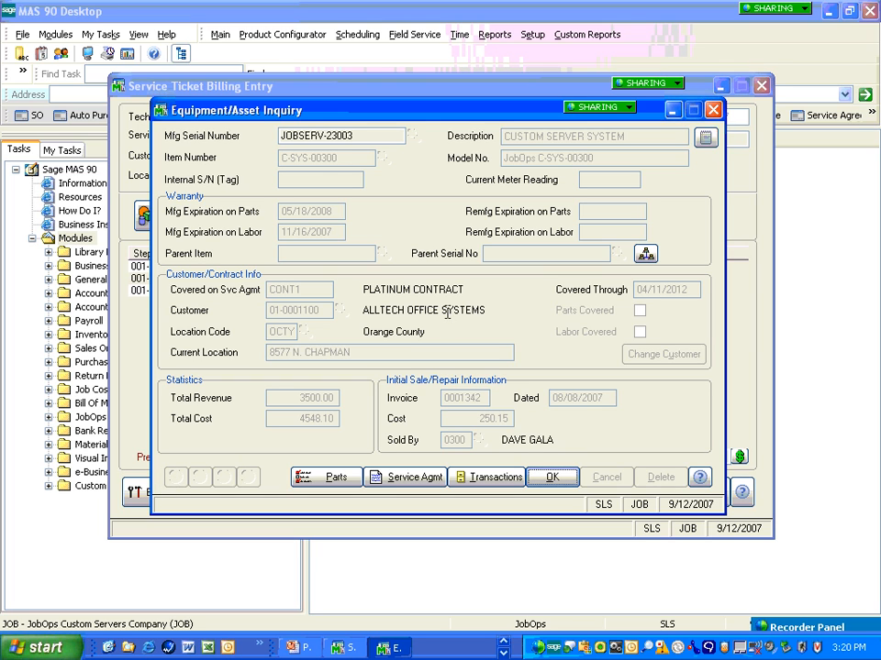
pyautogui.click(713, 109)
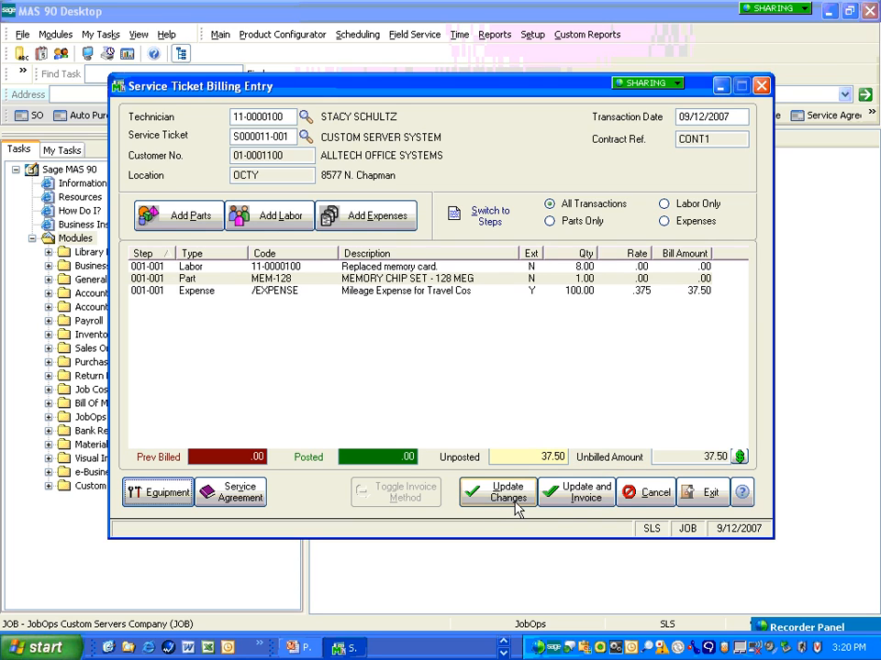
# Update and invoice the service ticket, accept the generated sales order invoice and close billing entry.
pyautogui.click(578, 495)
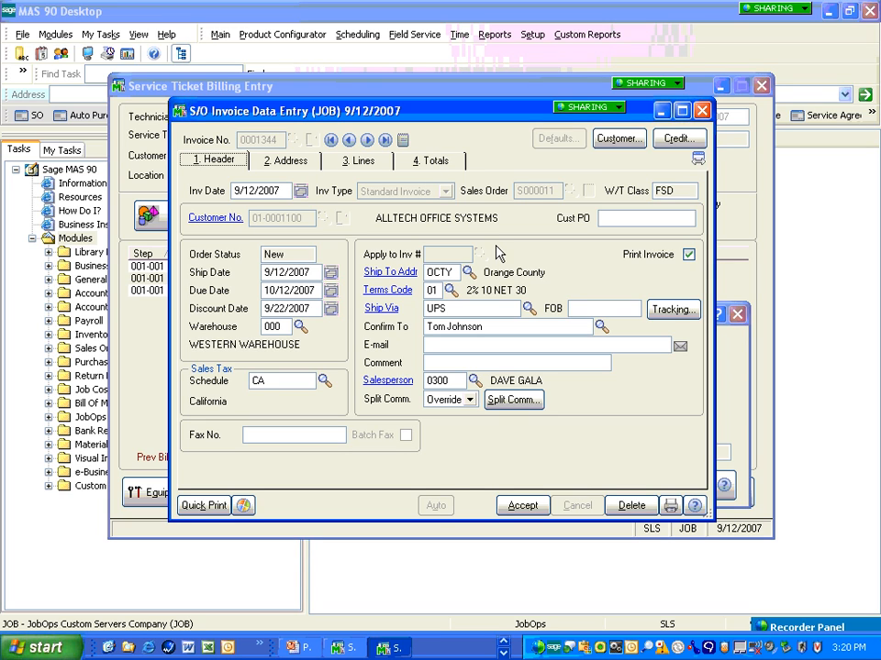
pyautogui.click(523, 506)
pyautogui.click(509, 487)
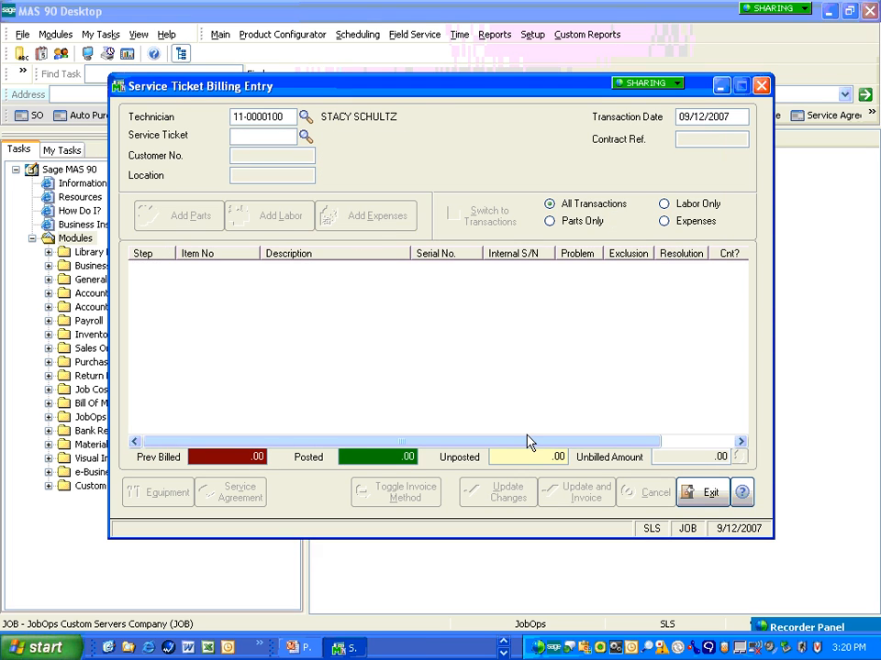
pyautogui.click(761, 86)
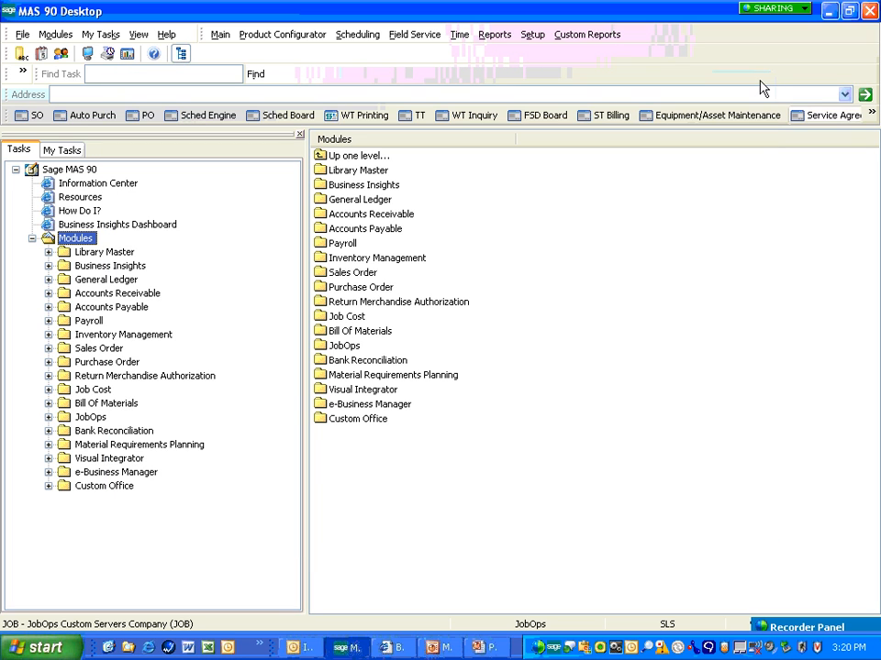
# Preview the Daily Sales Order Sales Journal for posting date 9/12/2007 and close the preview.
pyautogui.click(871, 115)
pyautogui.click(755, 153)
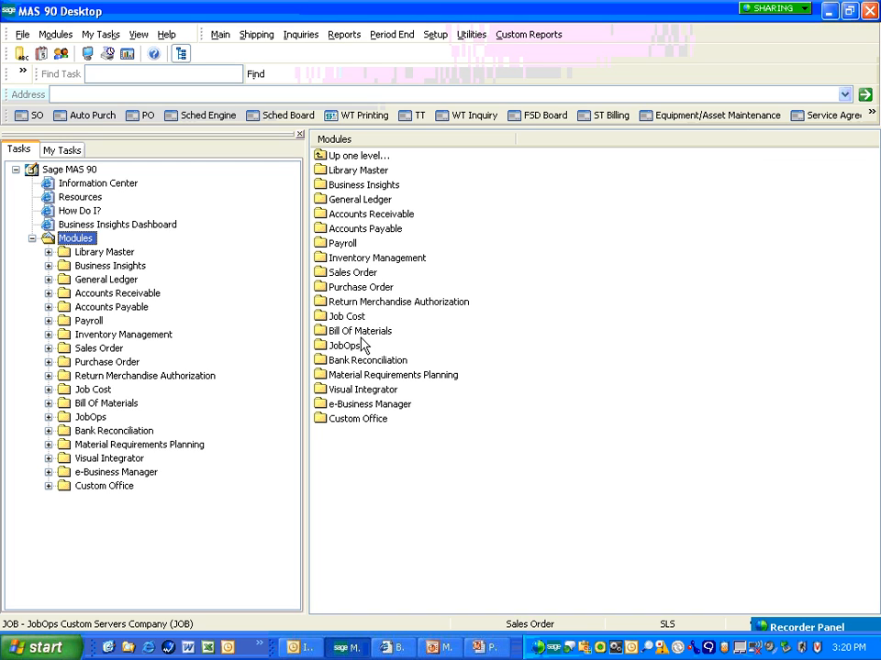
pyautogui.click(413, 250)
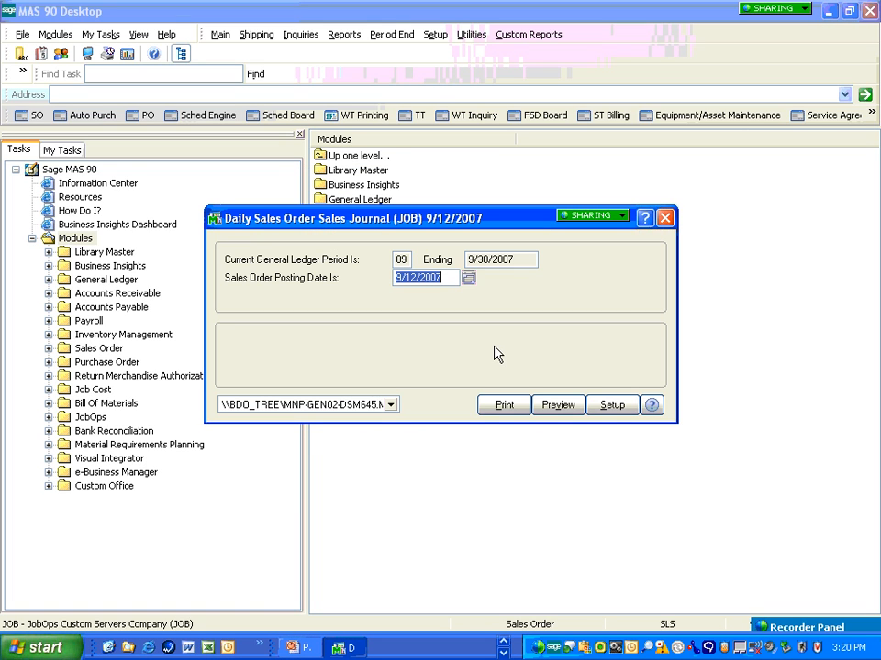
pyautogui.click(548, 413)
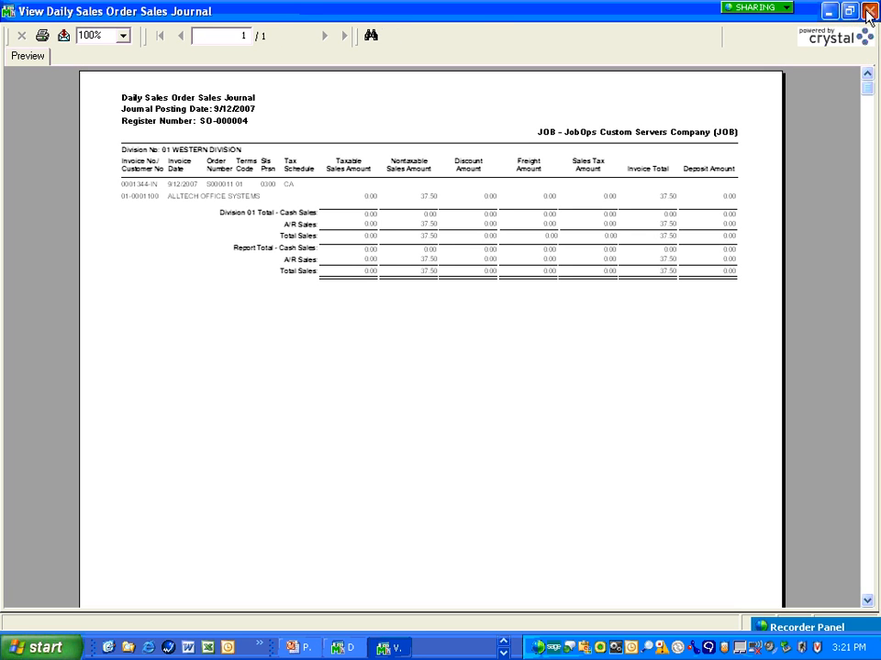
pyautogui.click(868, 13)
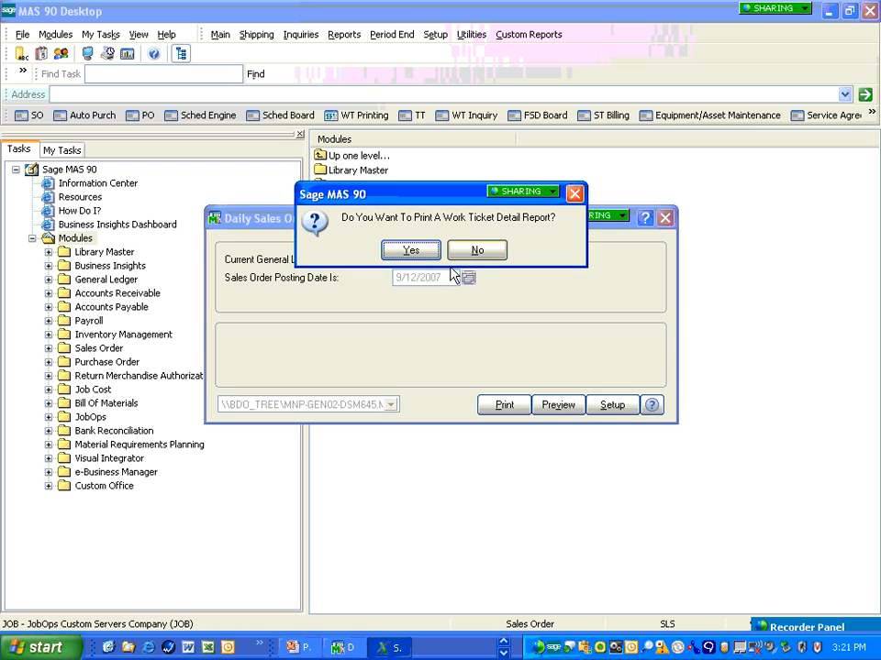
# Update the Daily Sales Order Sales Journal, declining the Work Ticket Detail Report, Gross Profit Journal and Daily Transaction Register printouts.
pyautogui.click(478, 252)
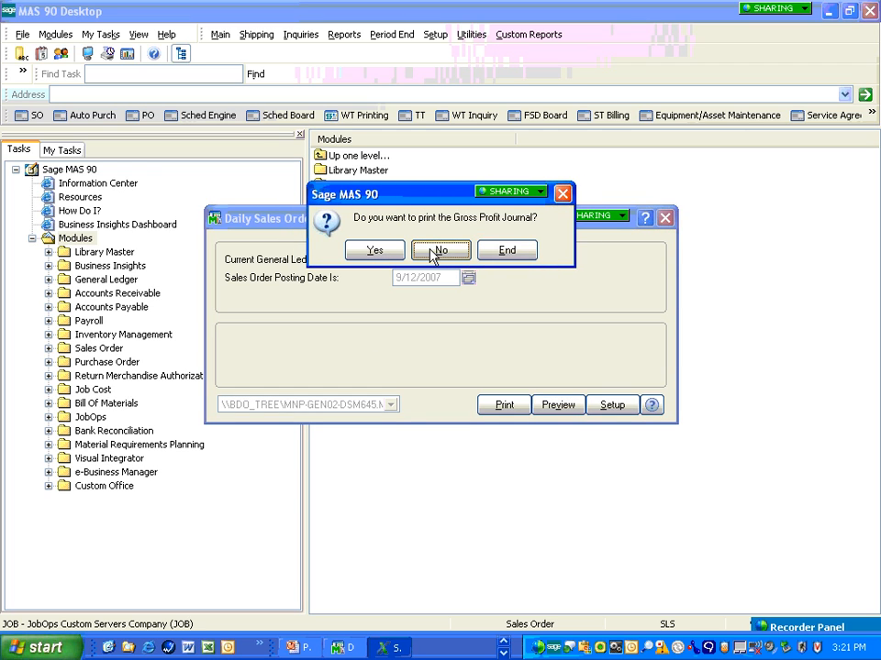
pyautogui.click(437, 252)
pyautogui.click(440, 253)
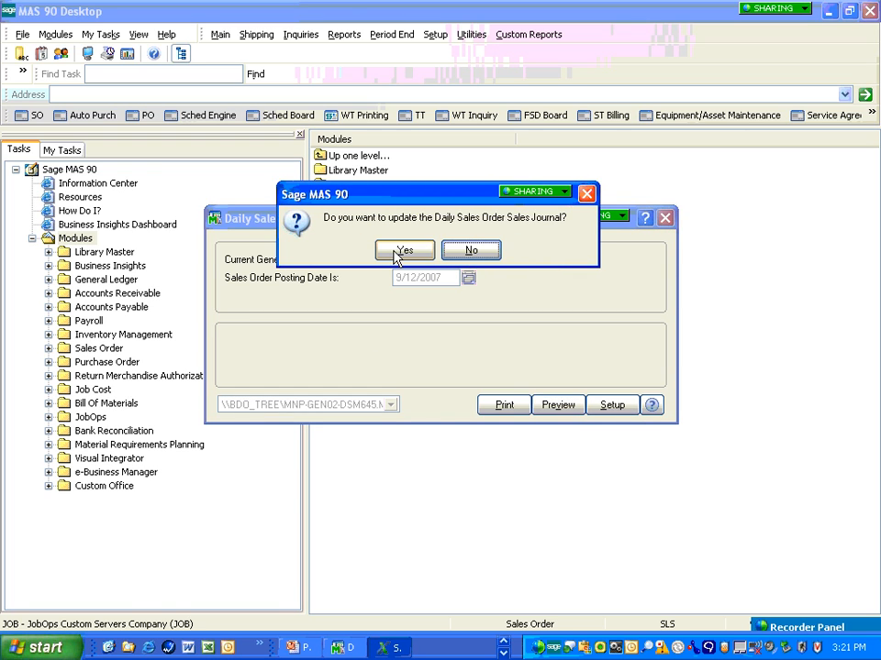
pyautogui.click(400, 252)
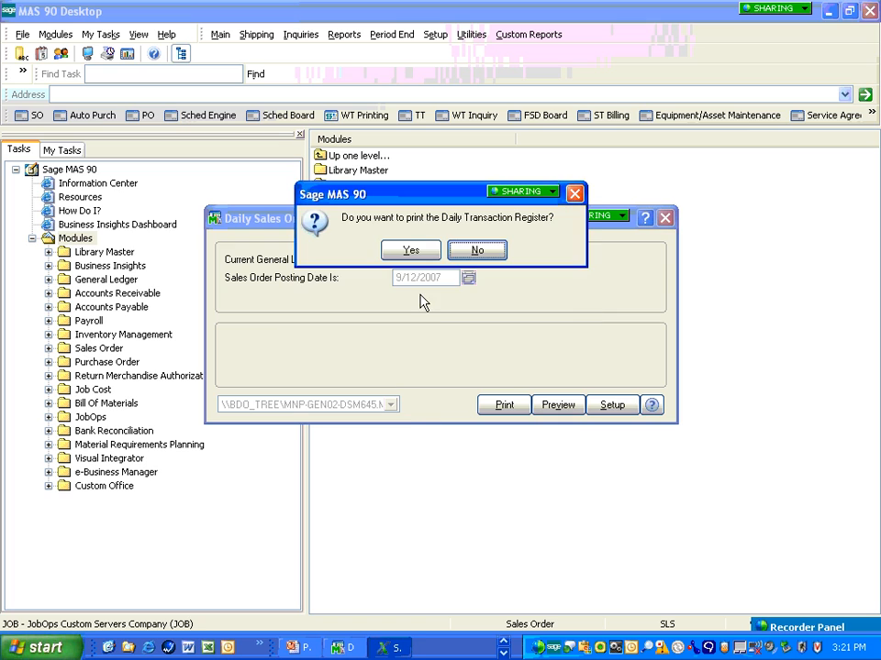
pyautogui.click(475, 252)
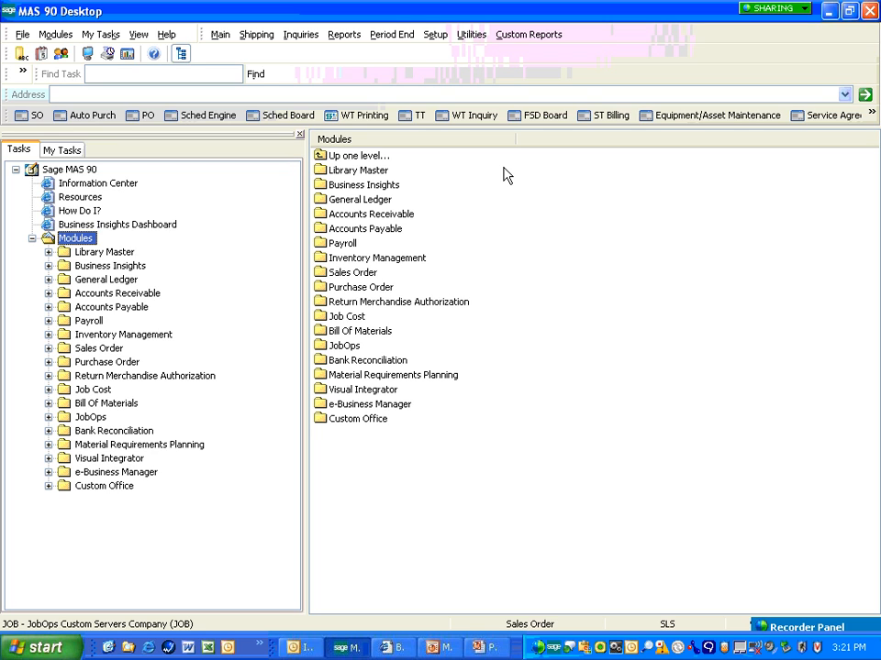
# Look up the custom server JOBSERV-23003 in Equipment/Asset Maintenance and examine its total revenue and total cost.
pyautogui.click(676, 123)
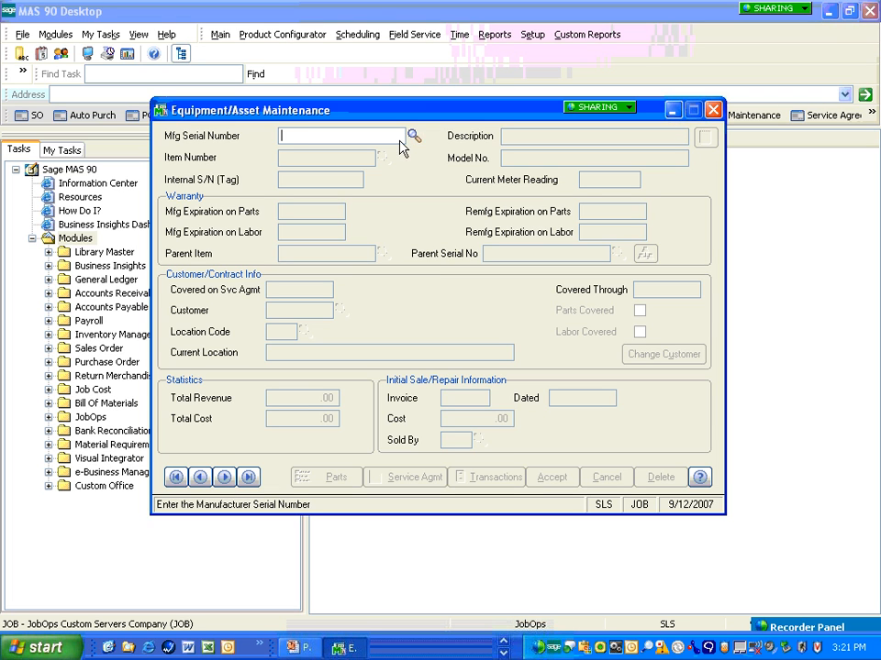
pyautogui.click(412, 137)
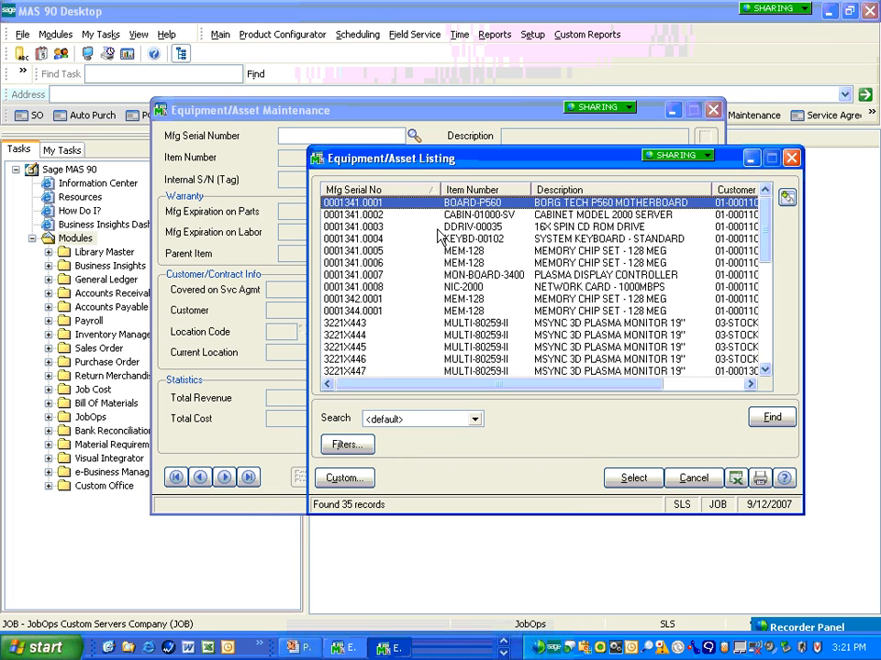
pyautogui.scroll(-5, 426, 249)
pyautogui.doubleClick(429, 323)
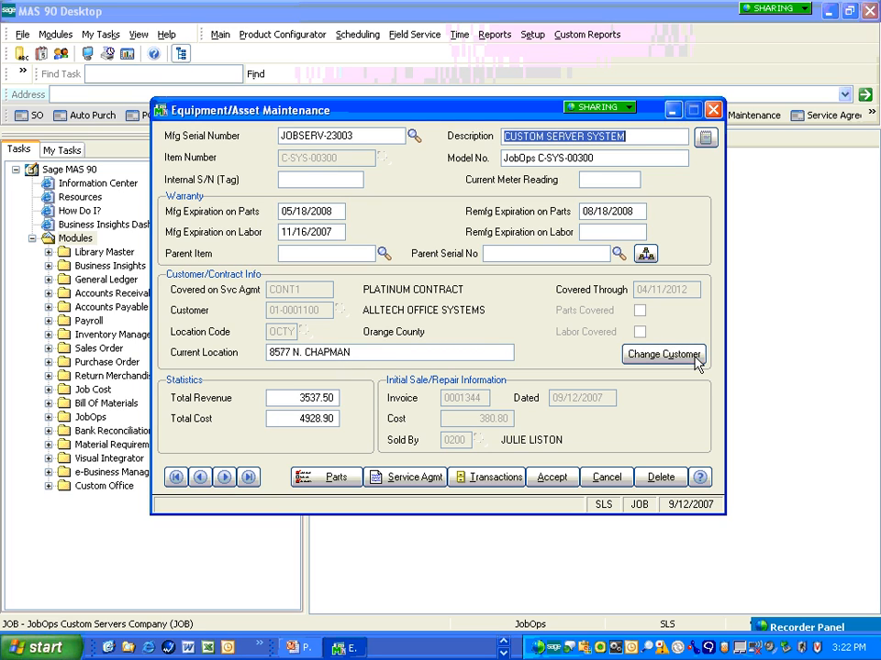
pyautogui.click(303, 398)
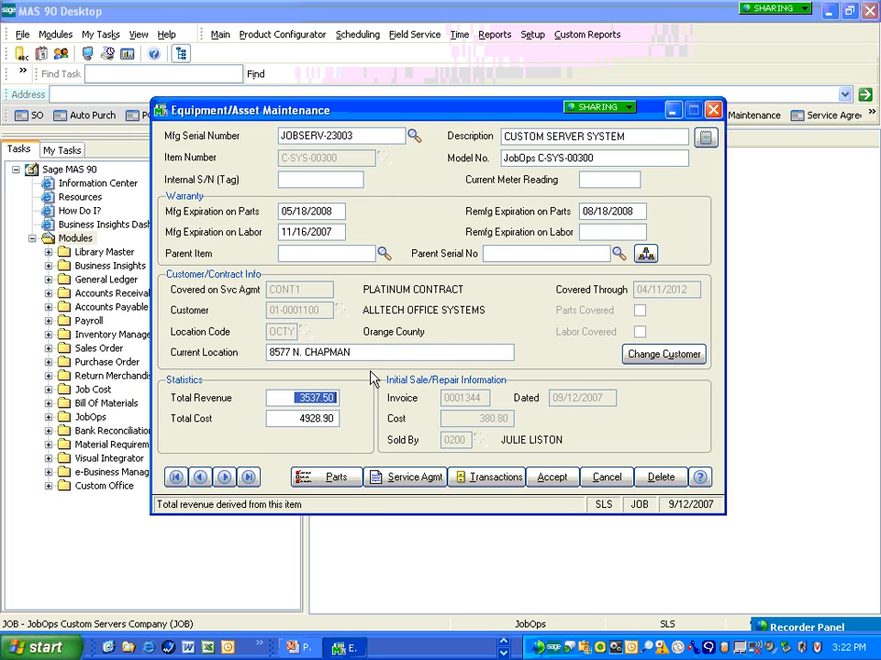
pyautogui.press('Tab')
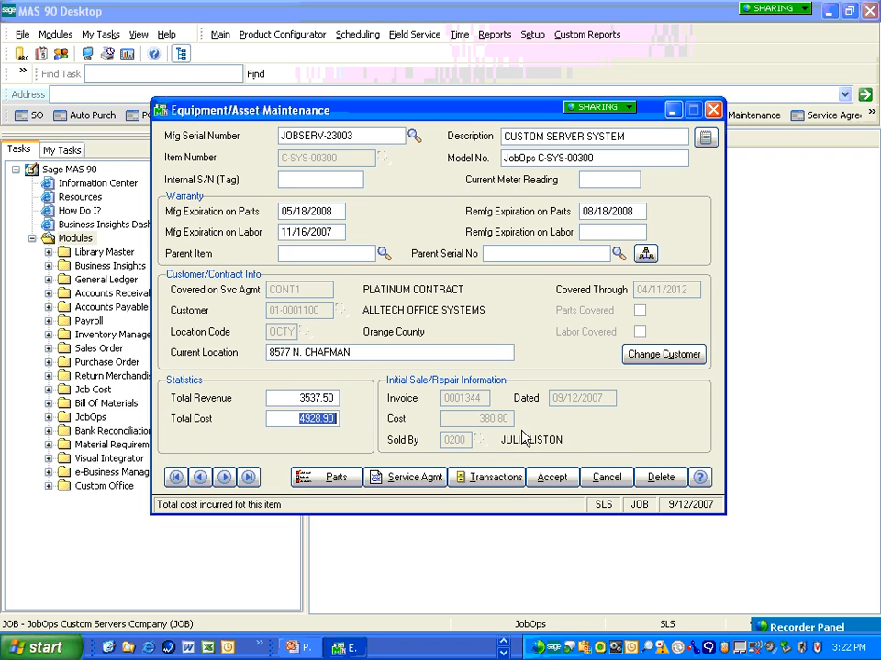
# Examine the custom server's equipment configuration, including the 500 gigabyte drive's details and the components under the Okison Laser Printer.
pyautogui.click(646, 255)
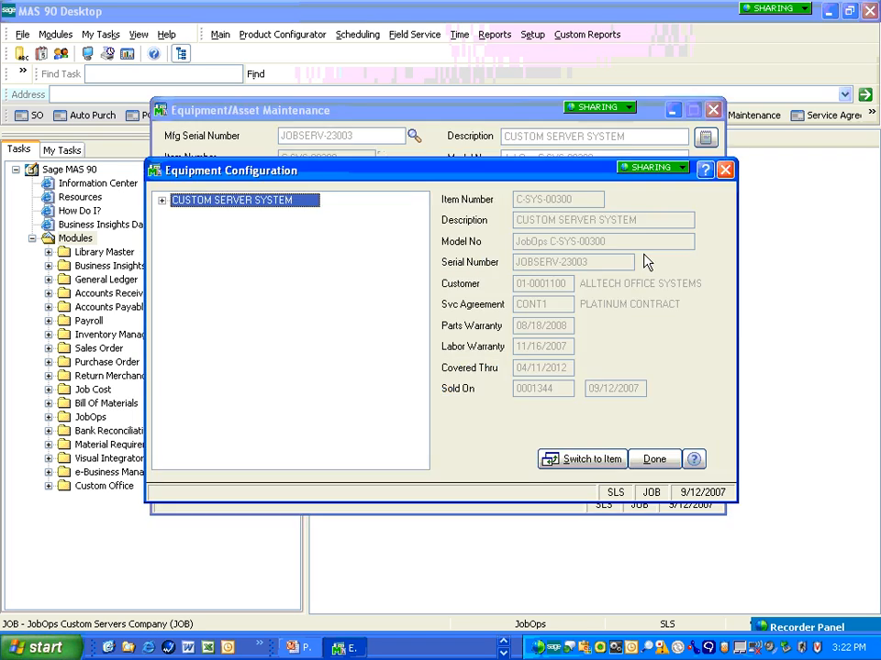
pyautogui.click(160, 200)
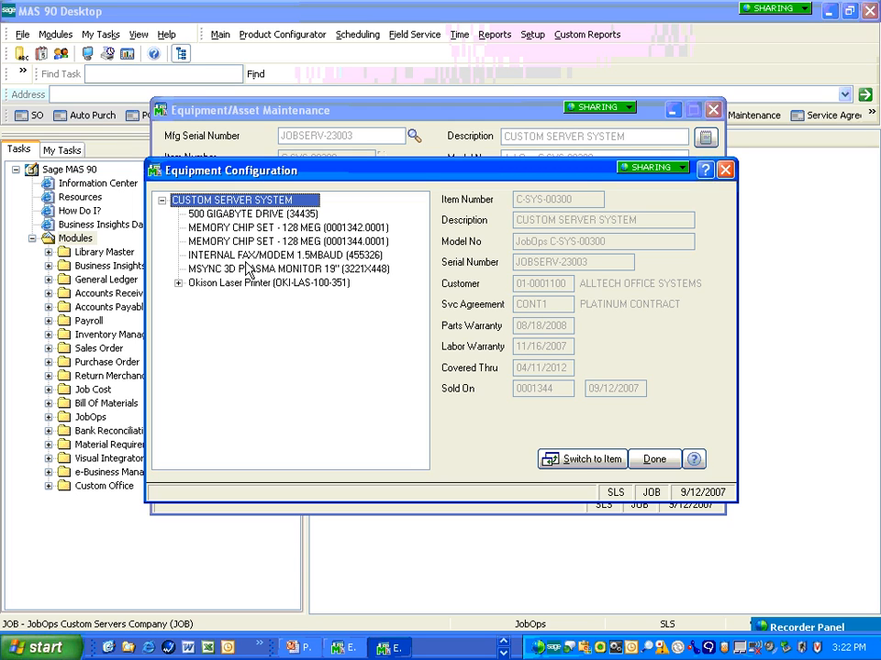
pyautogui.click(243, 214)
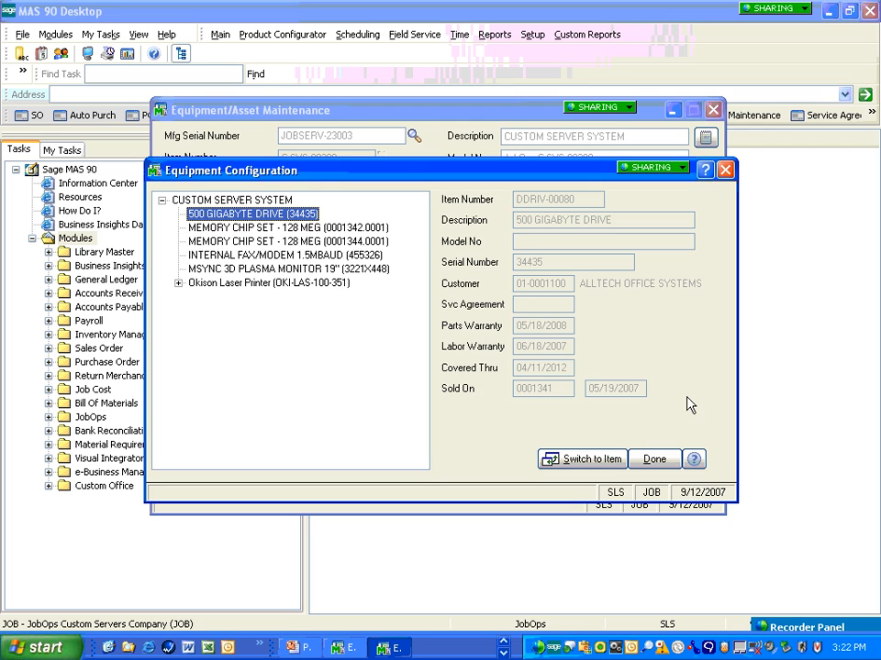
pyautogui.click(178, 284)
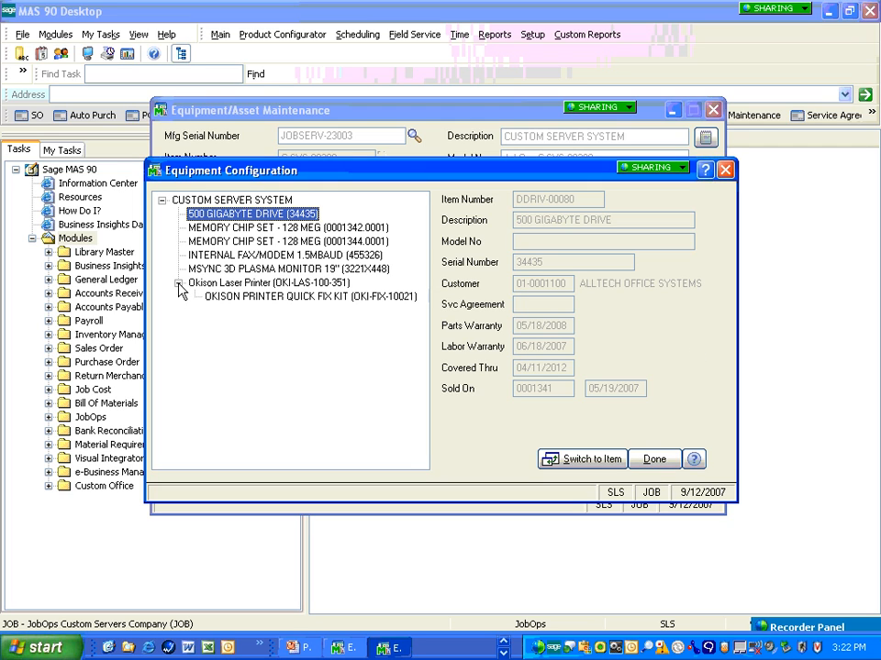
# Close the equipment configuration, select the custom server's 09/12/07 transaction and examine the line items of its invoice in history.
pyautogui.click(647, 460)
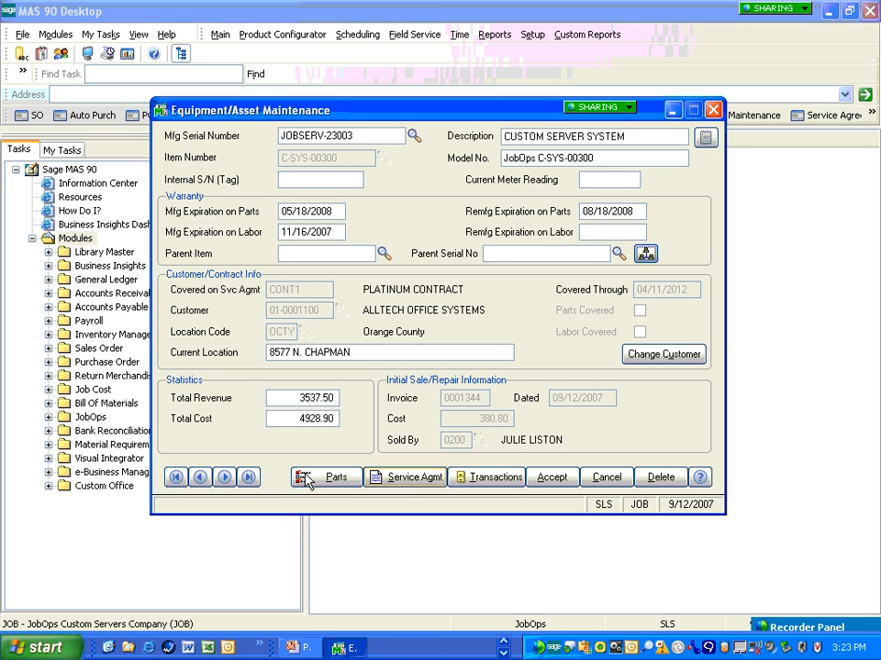
pyautogui.click(464, 478)
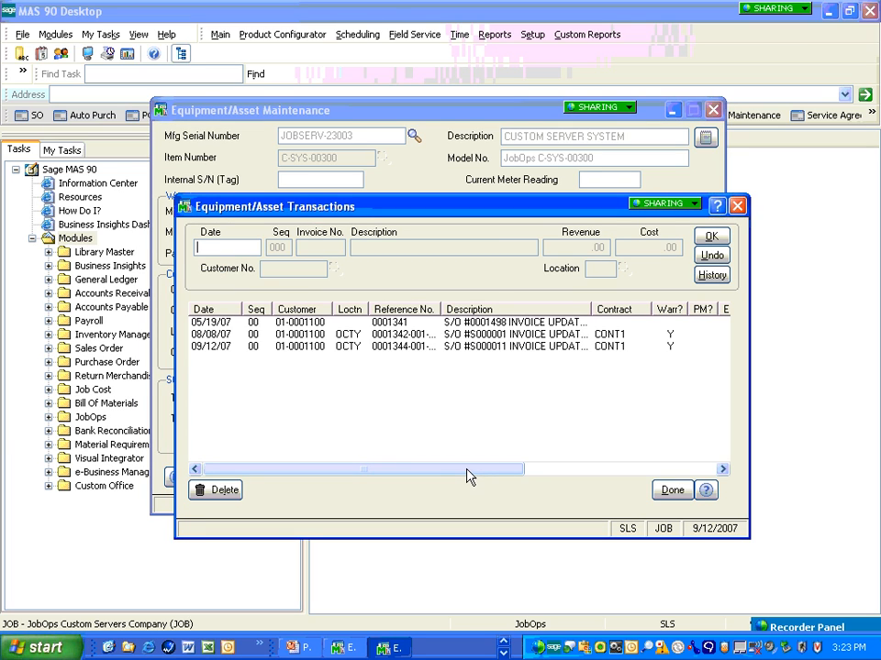
pyautogui.click(494, 347)
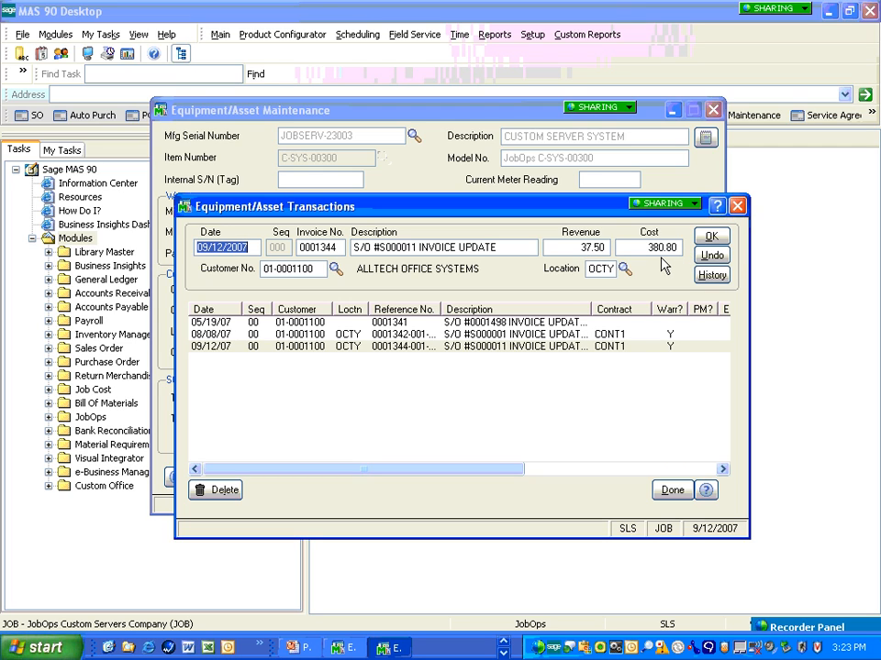
pyautogui.click(712, 276)
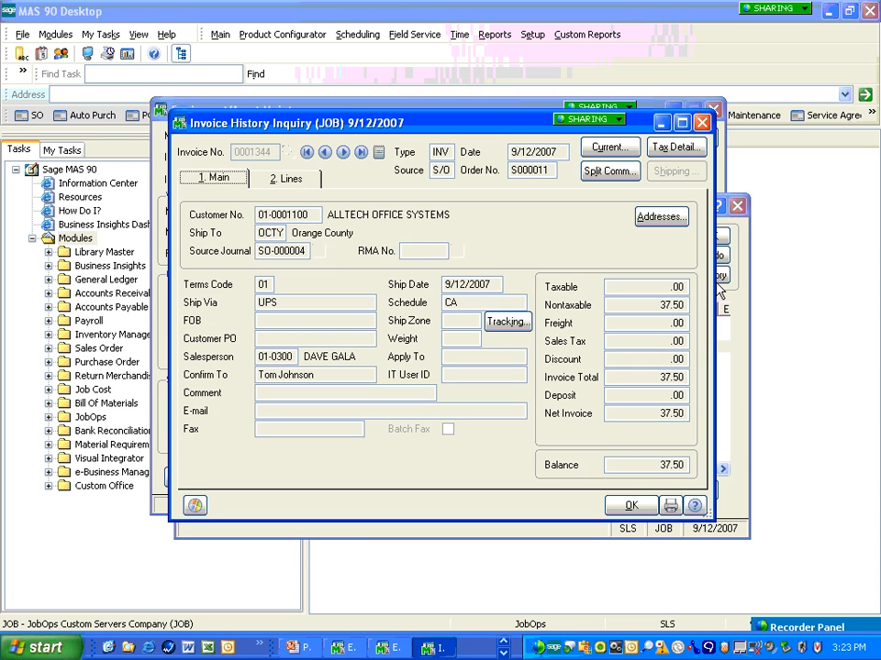
pyautogui.click(291, 181)
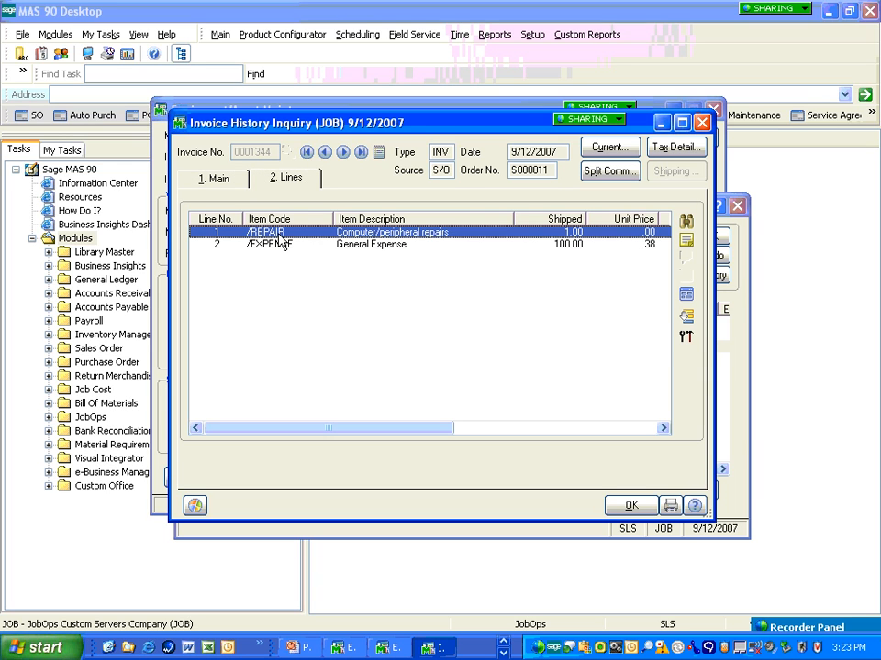
# Open the work ticket inquiry for the invoice's /REPAIR line and load step 001.
pyautogui.click(685, 341)
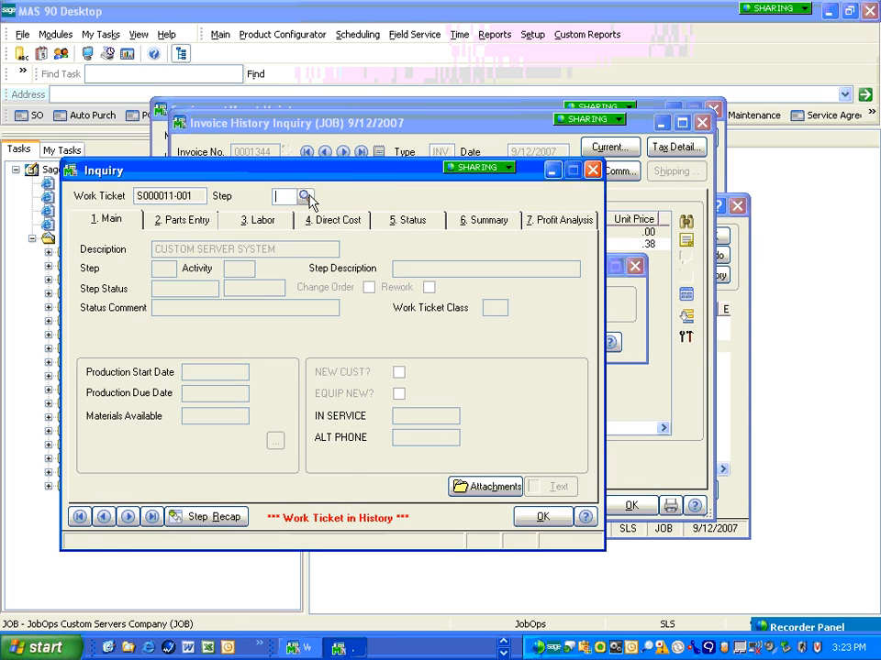
pyautogui.click(305, 196)
pyautogui.click(349, 217)
pyautogui.doubleClick(348, 216)
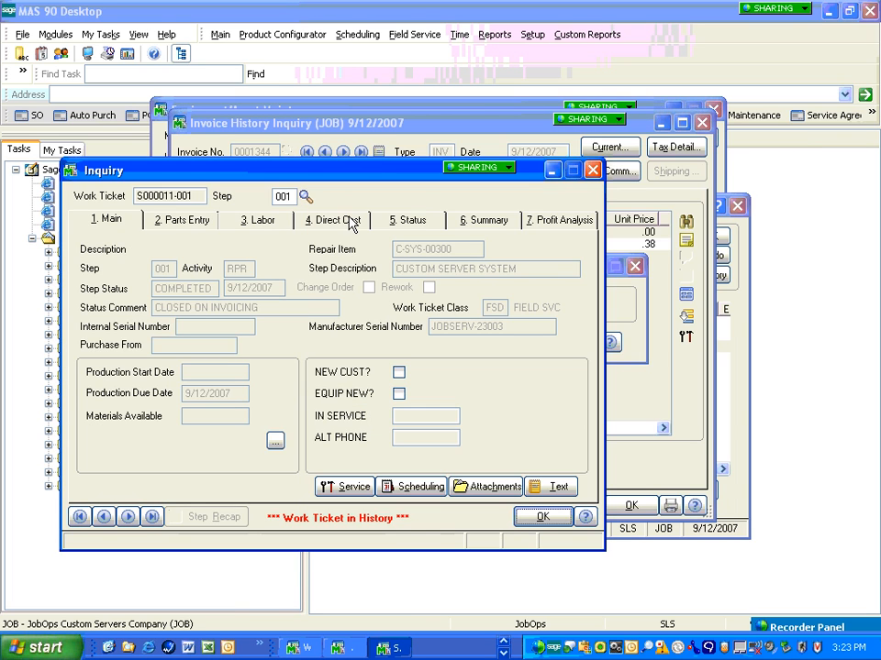
# Examine the work ticket's parts, labor, work performed and profit analysis, and close all inquiry and equipment windows.
pyautogui.click(172, 222)
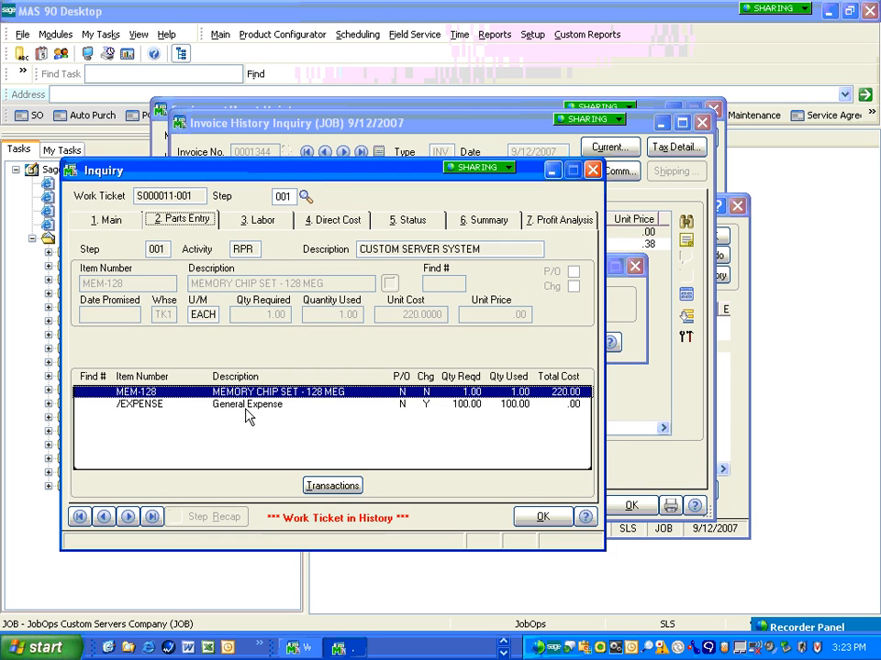
pyautogui.click(263, 223)
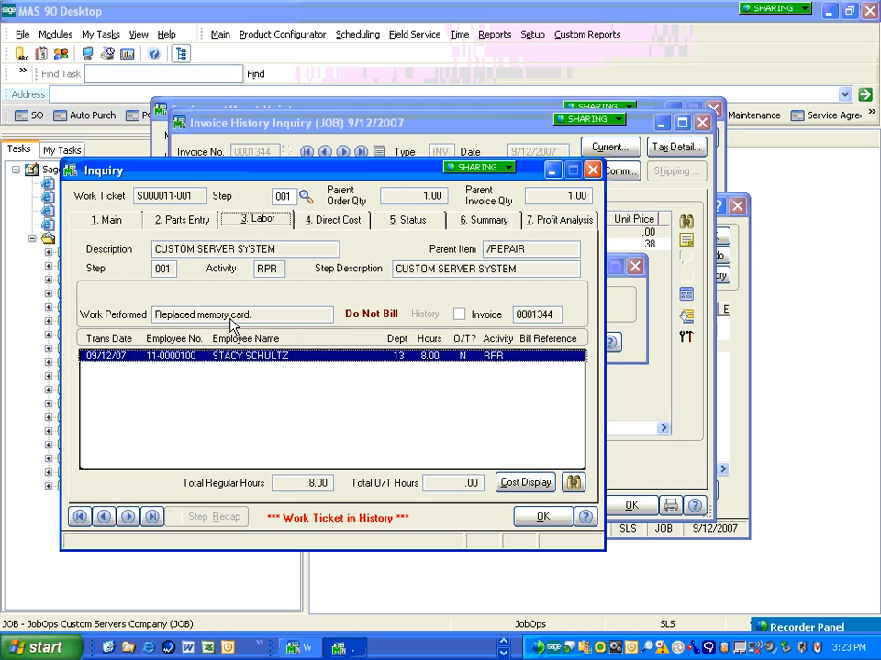
pyautogui.click(233, 319)
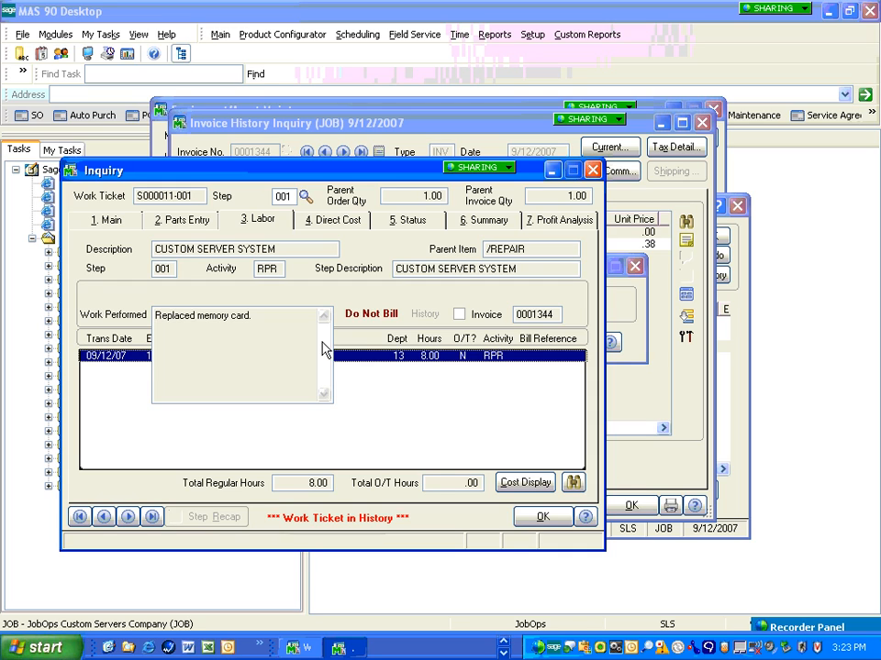
pyautogui.click(562, 221)
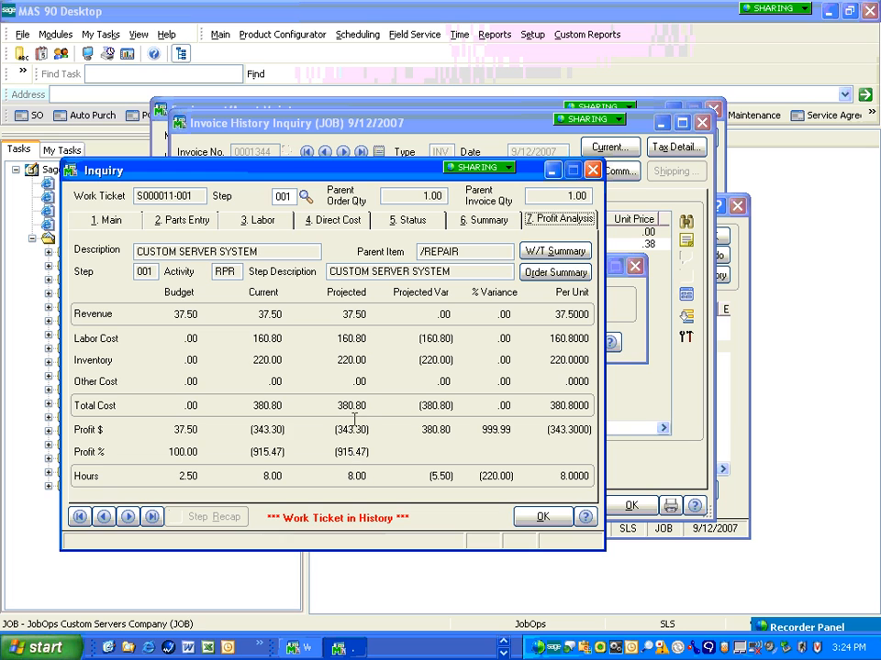
pyautogui.click(593, 172)
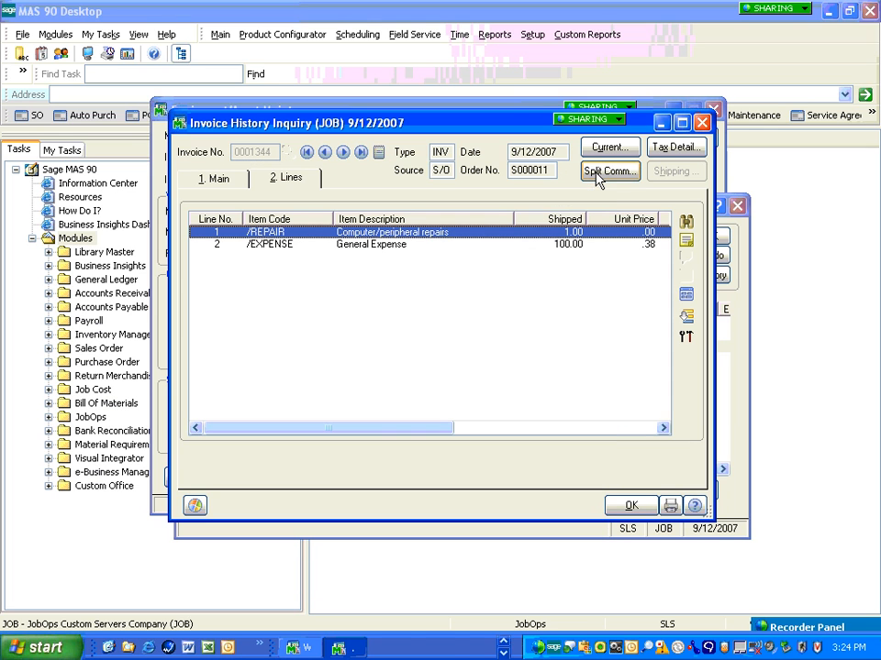
pyautogui.click(704, 124)
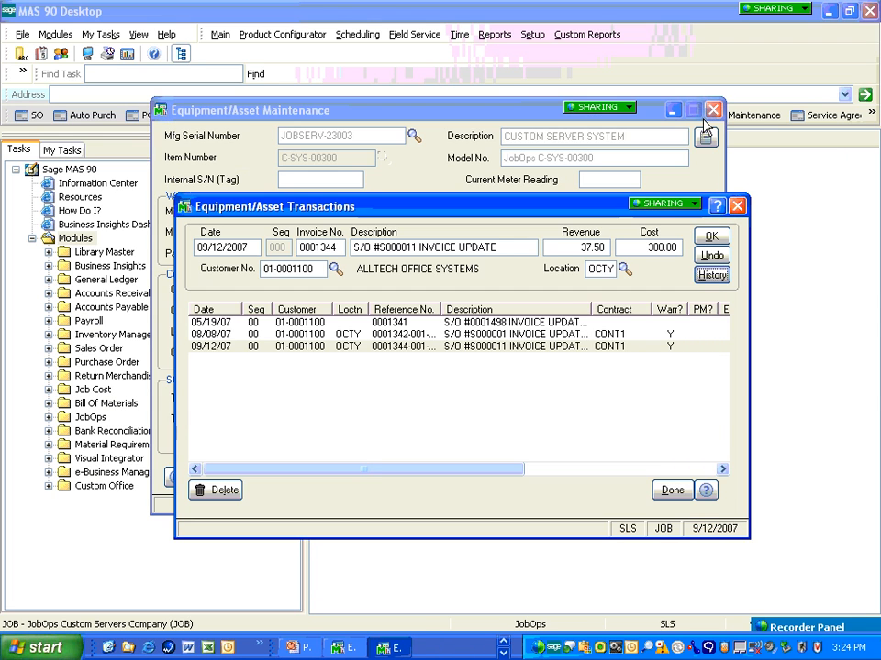
pyautogui.click(736, 149)
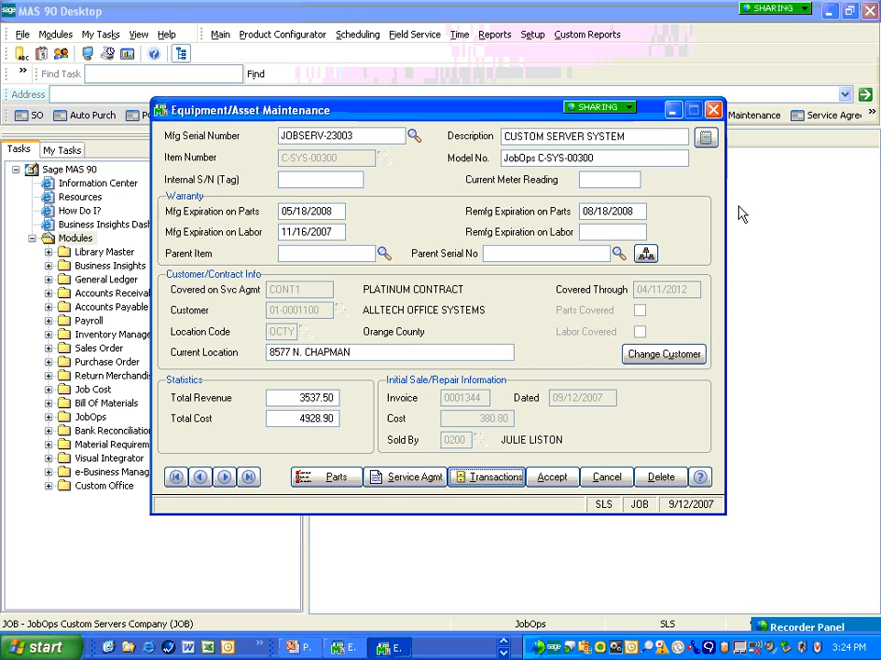
pyautogui.click(713, 111)
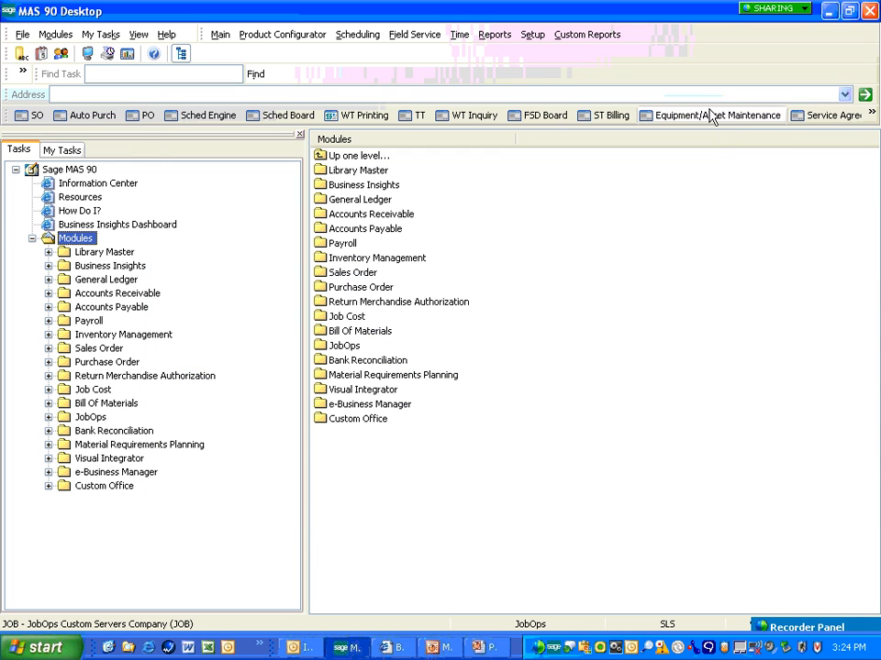
# Open Service Agreement Maintenance and load the PLATINUM CONTRACT of ALLTECH OFFICE SYSTEMS.
pyautogui.click(835, 117)
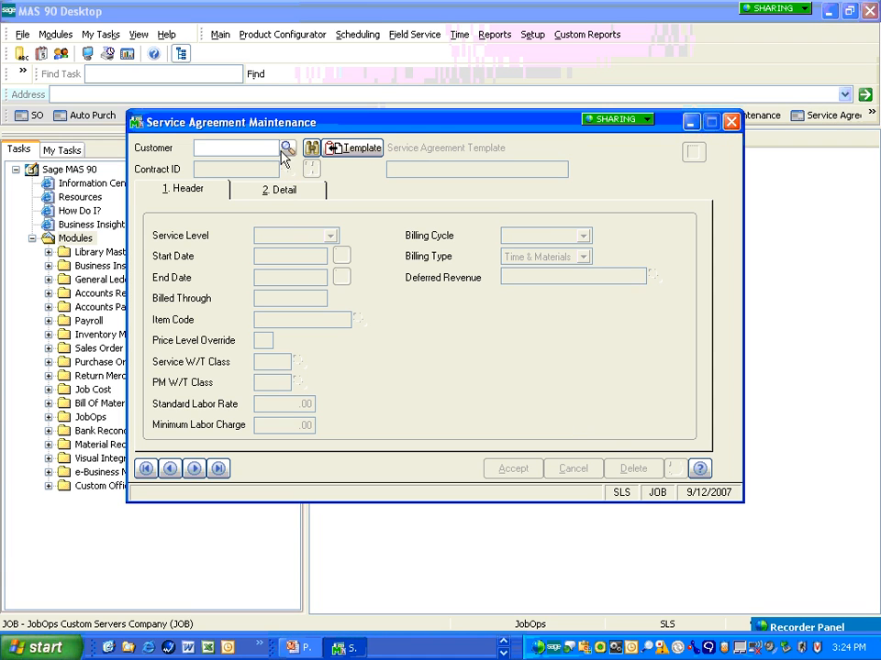
pyautogui.click(287, 147)
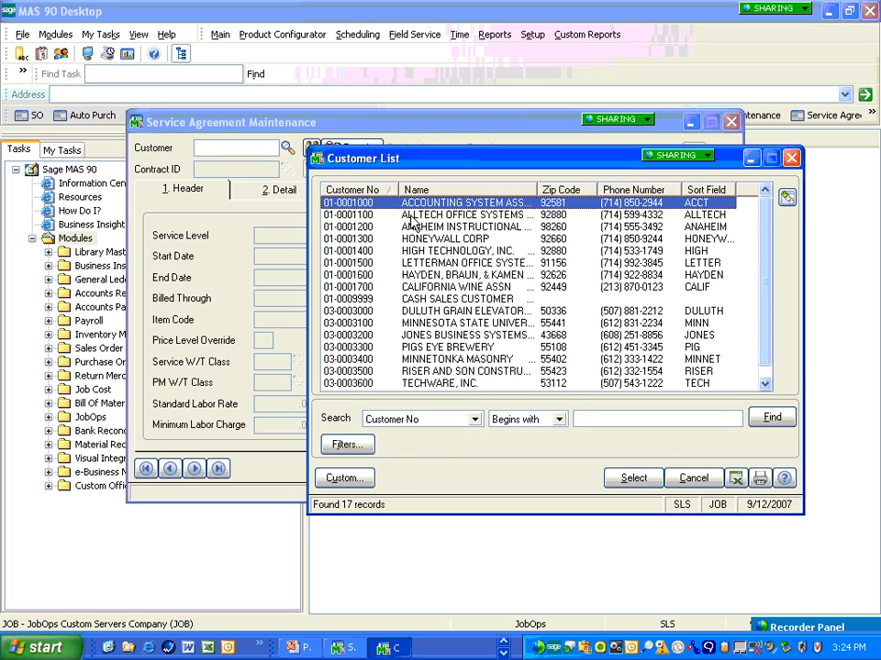
pyautogui.doubleClick(410, 216)
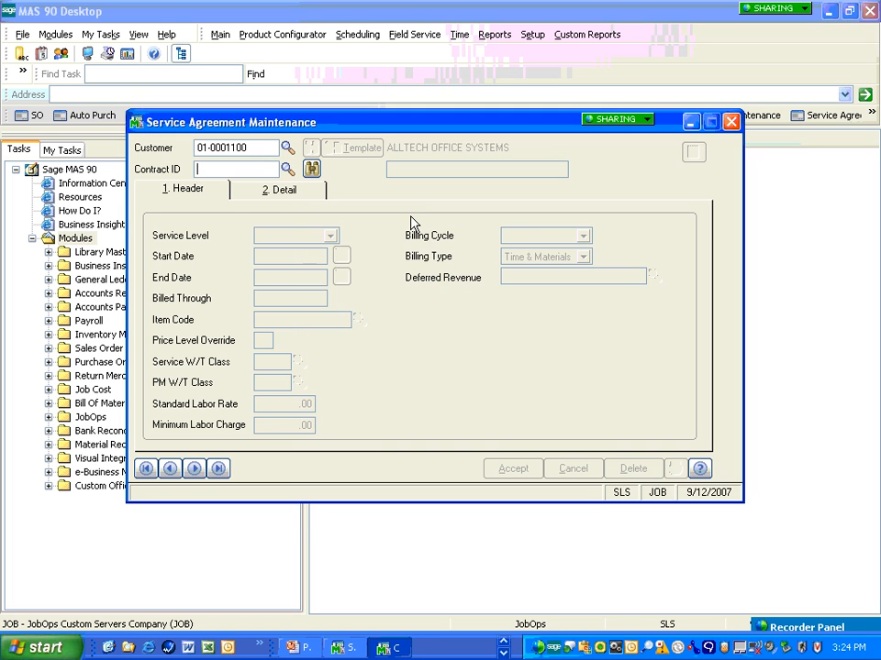
pyautogui.click(288, 169)
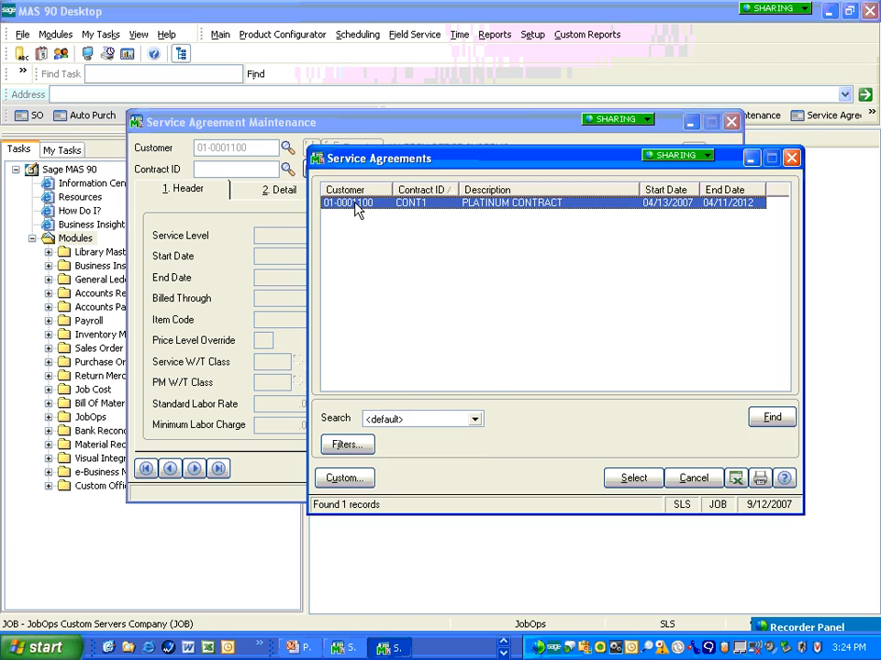
pyautogui.doubleClick(357, 204)
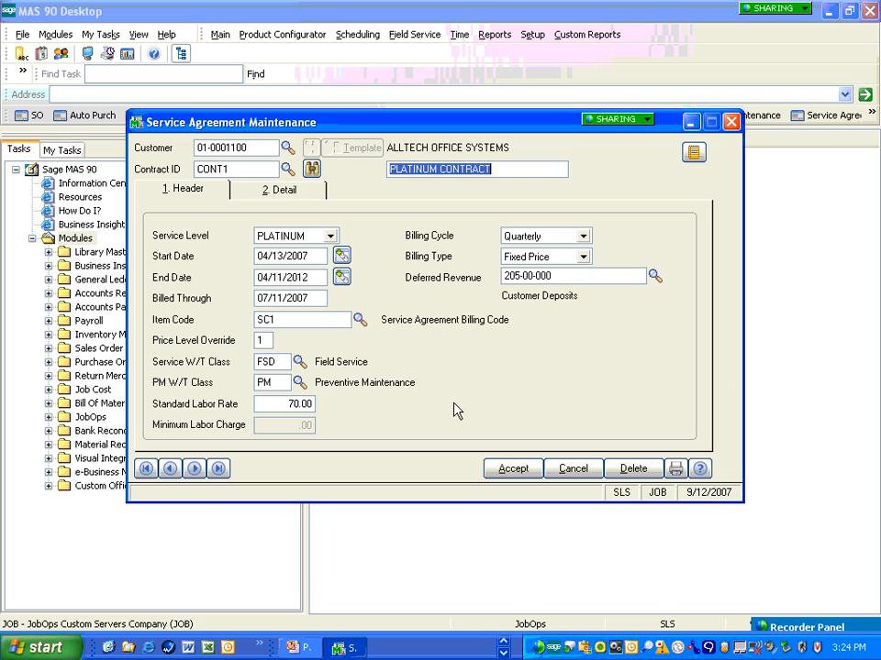
# Examine the contract's coverage details for the custom server, including its start and end dates, standard service hours and labor rate.
pyautogui.click(285, 193)
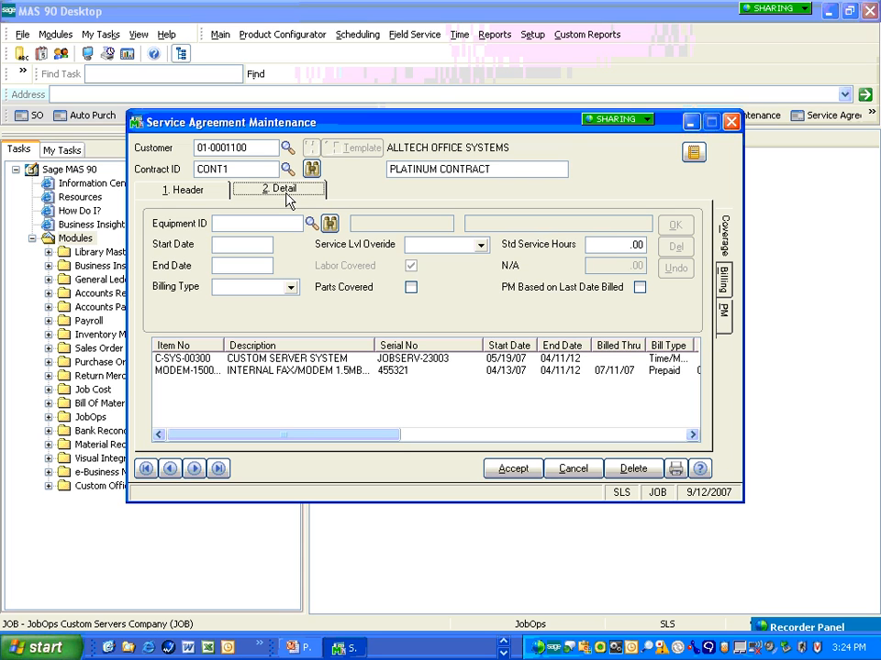
pyautogui.click(198, 359)
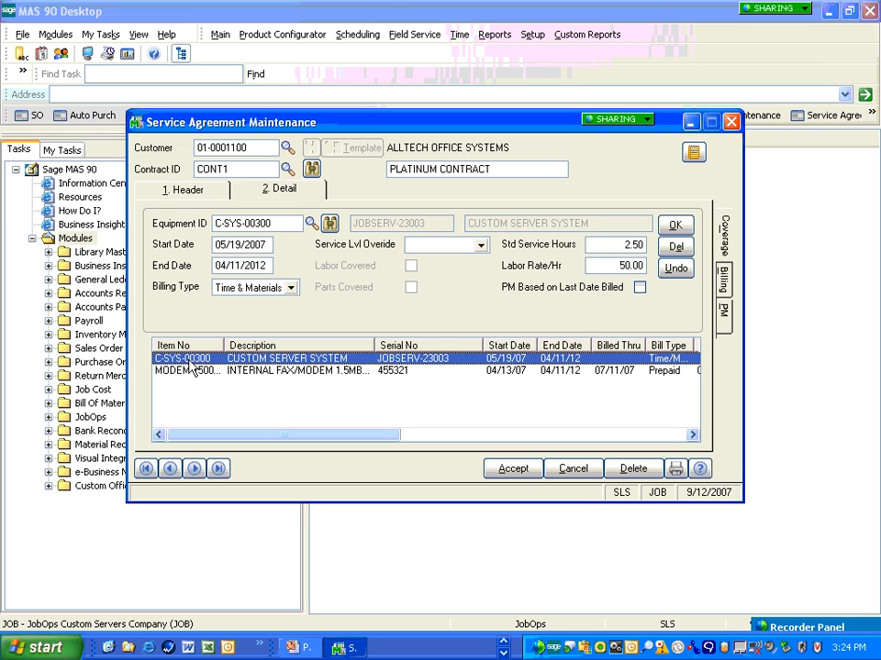
pyautogui.click(266, 245)
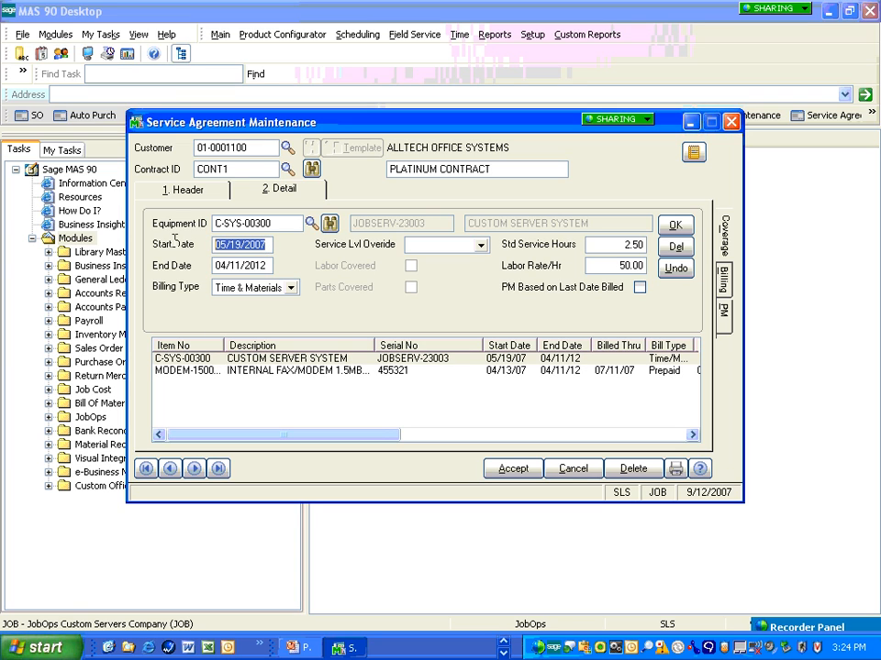
pyautogui.click(263, 265)
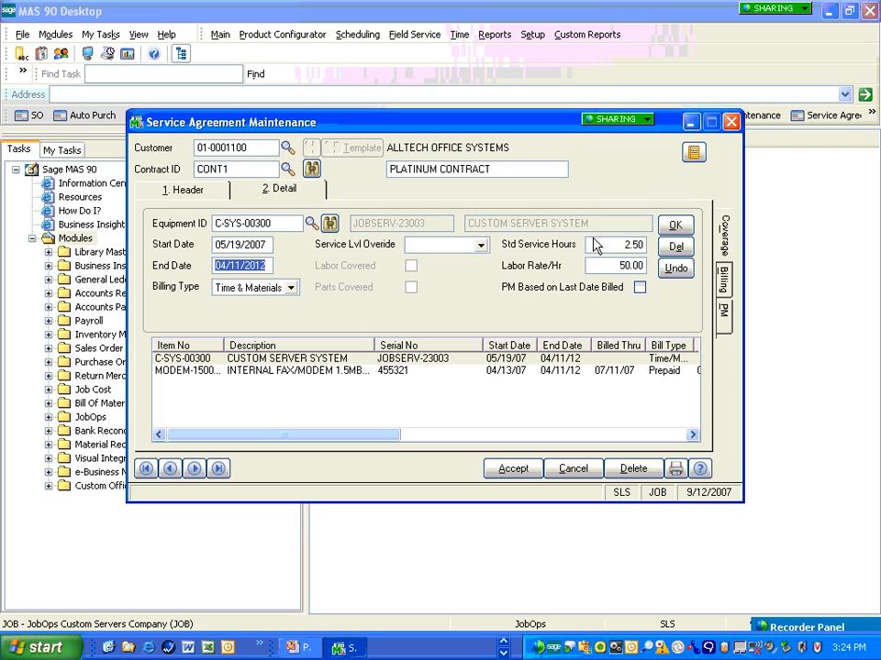
pyautogui.click(627, 246)
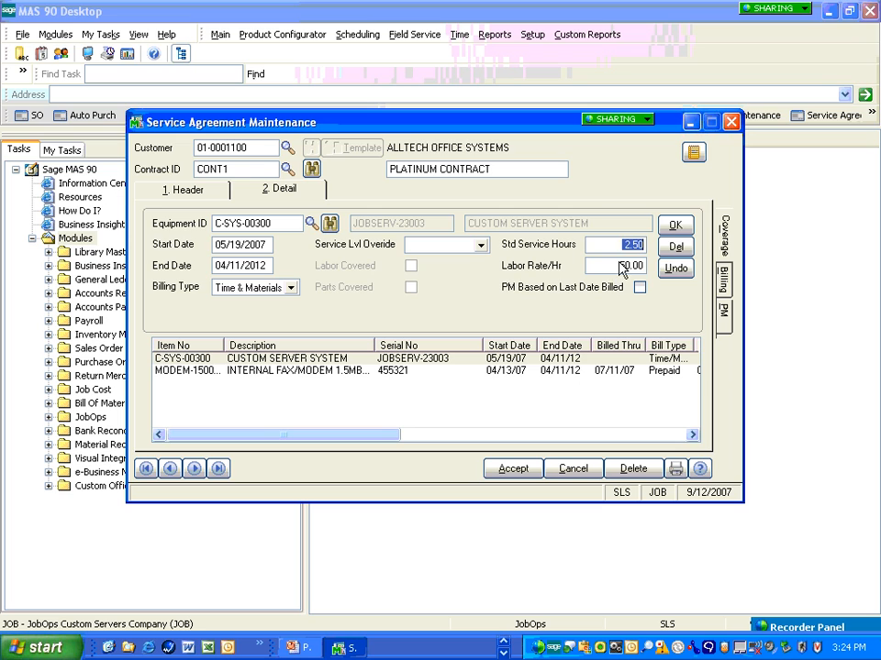
pyautogui.click(625, 267)
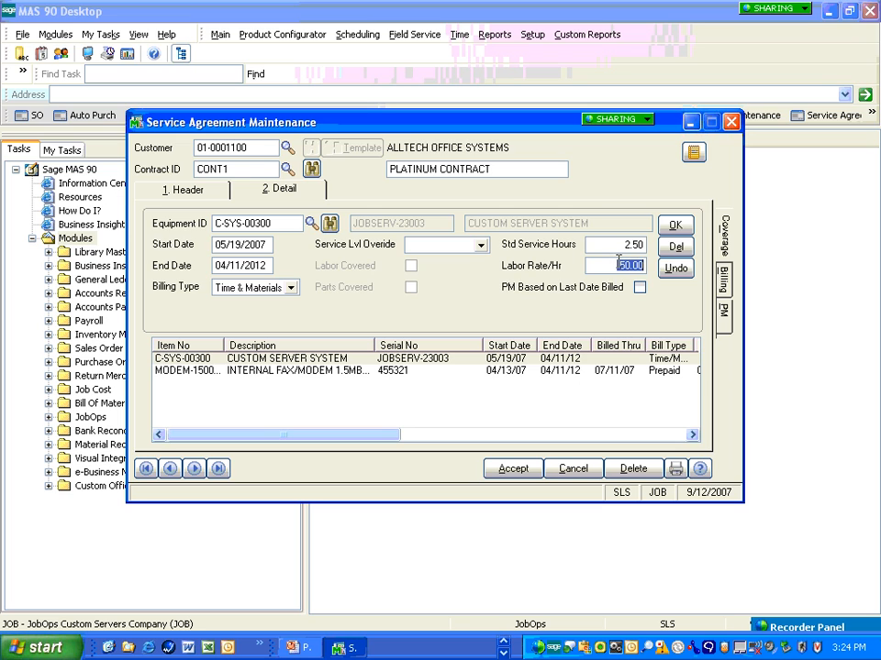
# Examine the internal fax/modem's coverage and billing details, and compare the custom server's billing details in the contract.
pyautogui.click(179, 370)
pyautogui.click(374, 249)
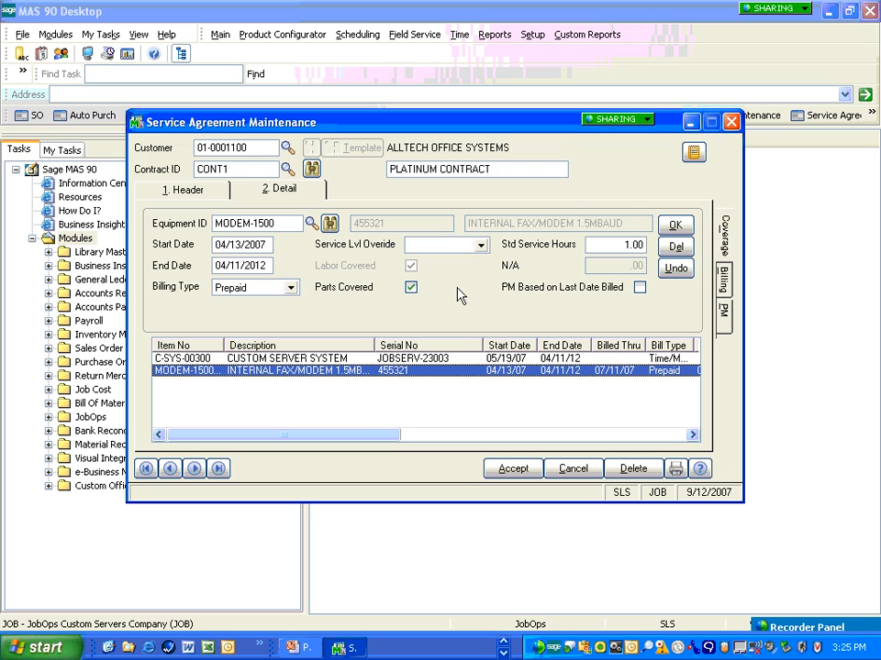
pyautogui.click(724, 279)
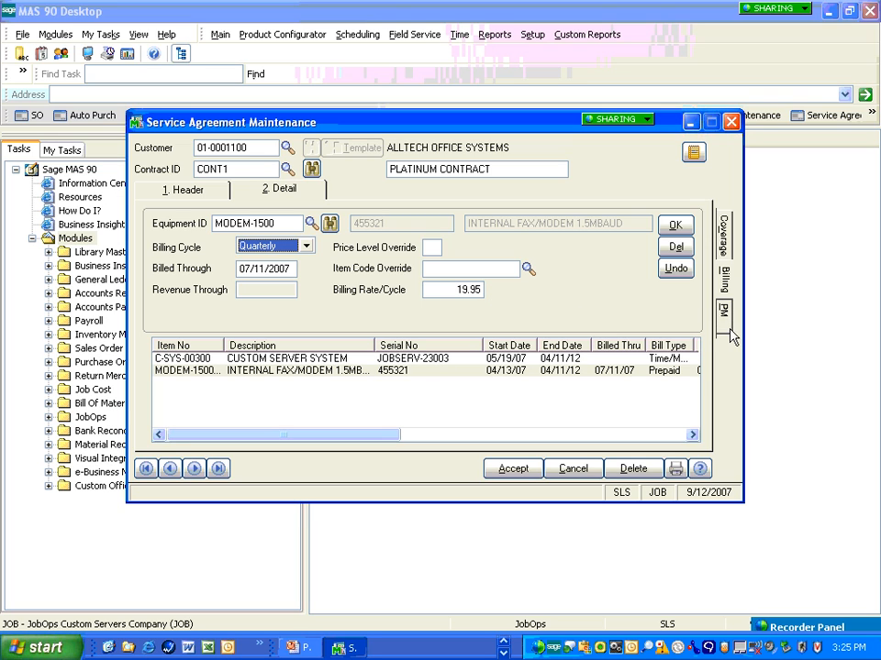
pyautogui.click(216, 360)
pyautogui.click(384, 251)
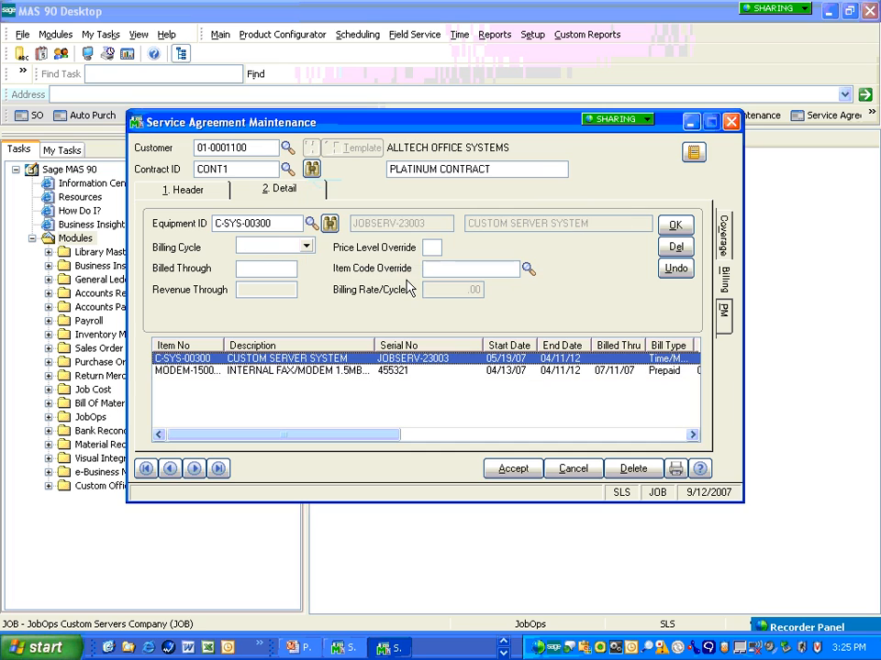
# Examine the custom server's preventive maintenance schedules, checking PM-CLEAN's cycle, template, rate and hours, and load the PM-INSPECT line.
pyautogui.click(723, 312)
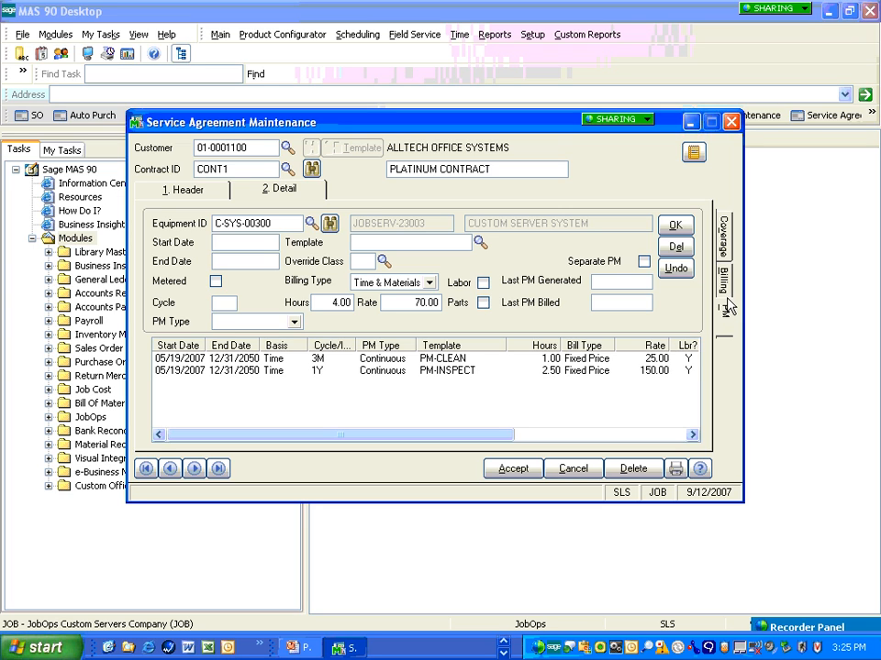
pyautogui.click(272, 358)
pyautogui.click(226, 302)
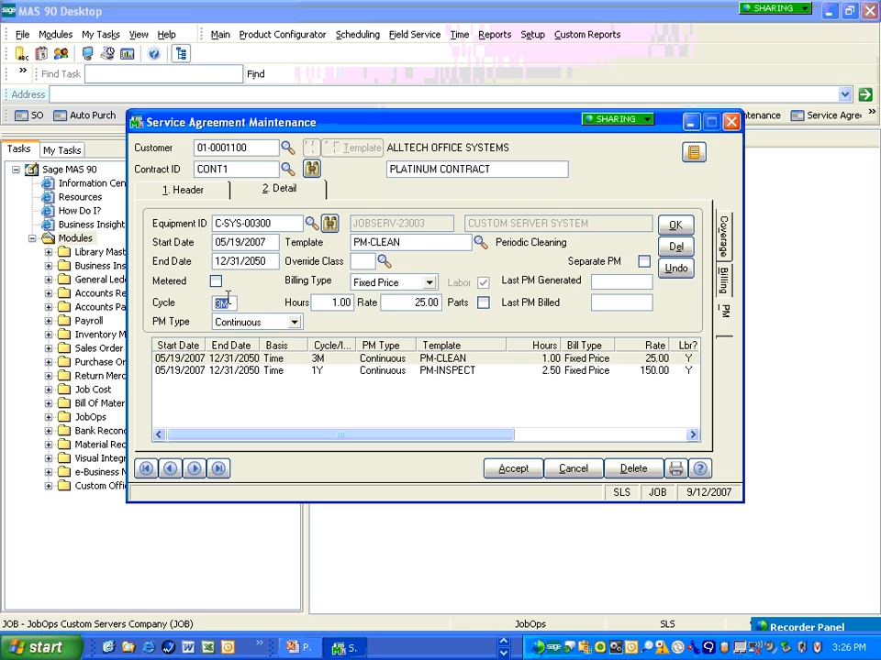
pyautogui.click(403, 243)
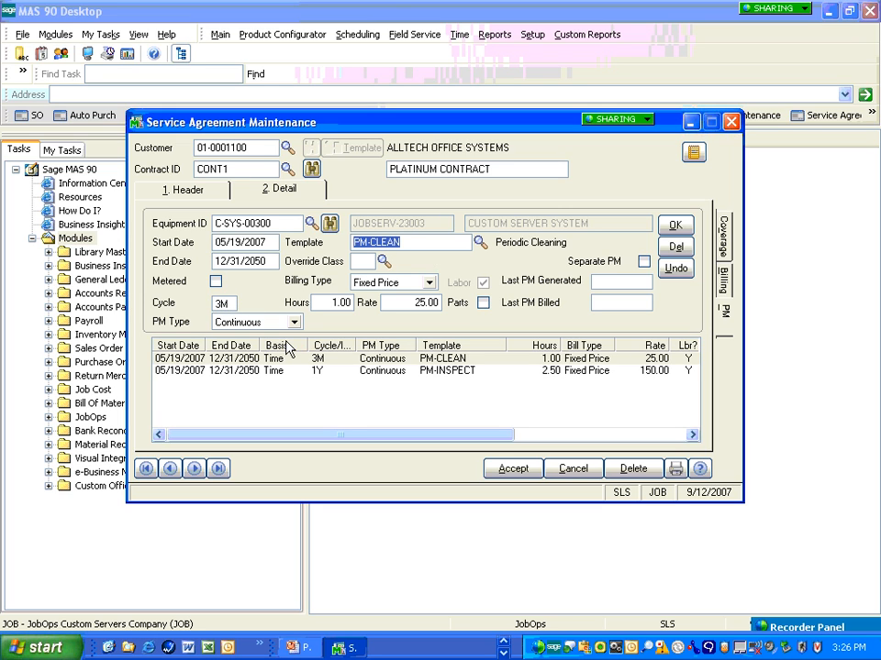
pyautogui.click(415, 302)
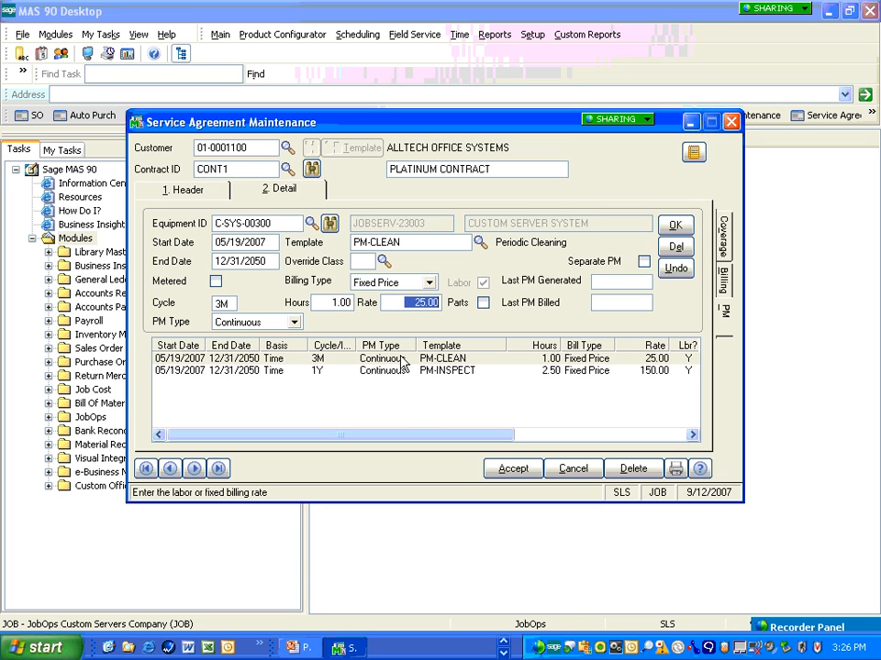
pyautogui.click(323, 302)
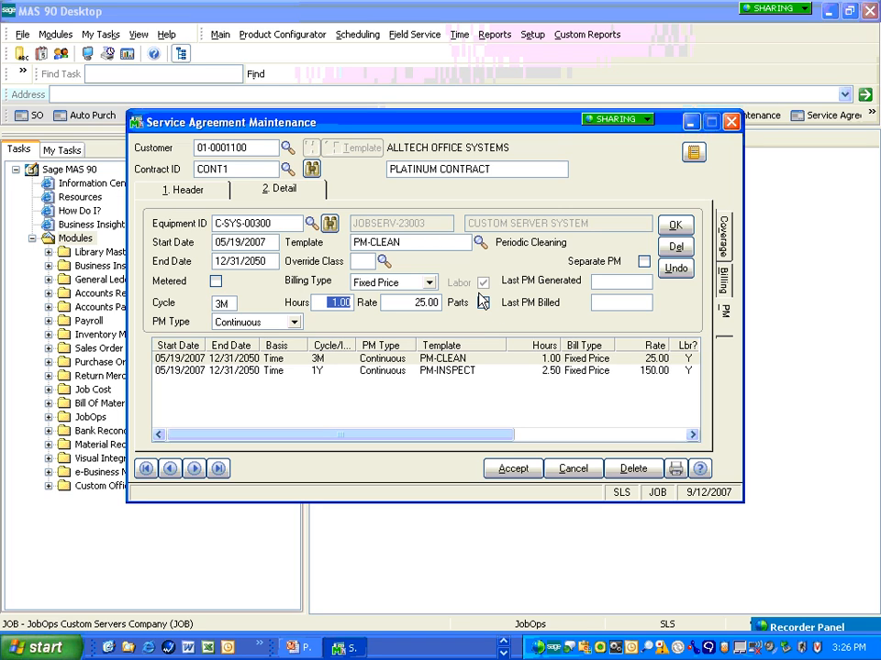
pyautogui.click(197, 373)
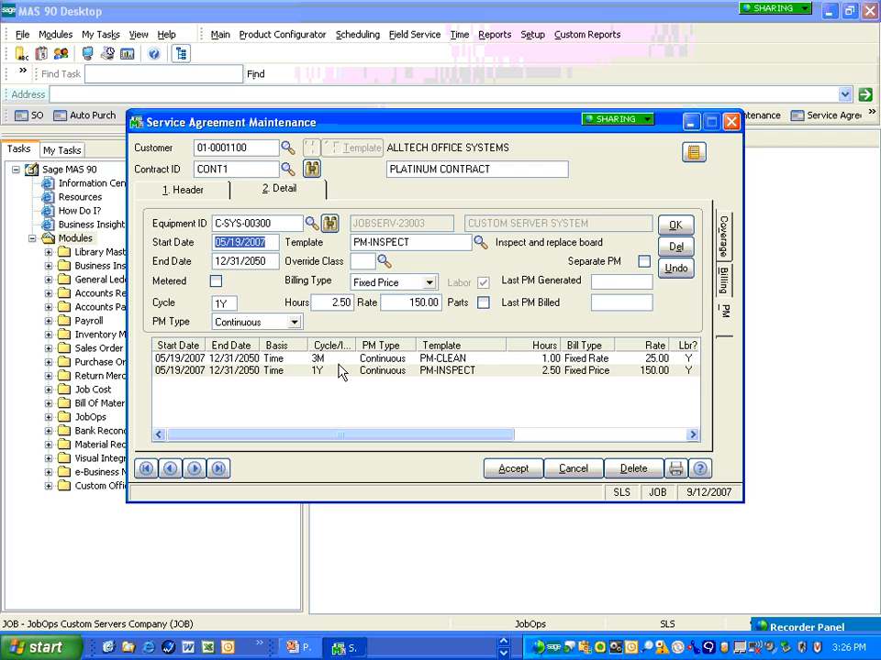
# Examine the PM-INSPECT schedule's template, cycle, hours and rate, and dismiss the incoming e-mail notification.
pyautogui.moveTo(418, 246); pyautogui.dragTo(262, 279)
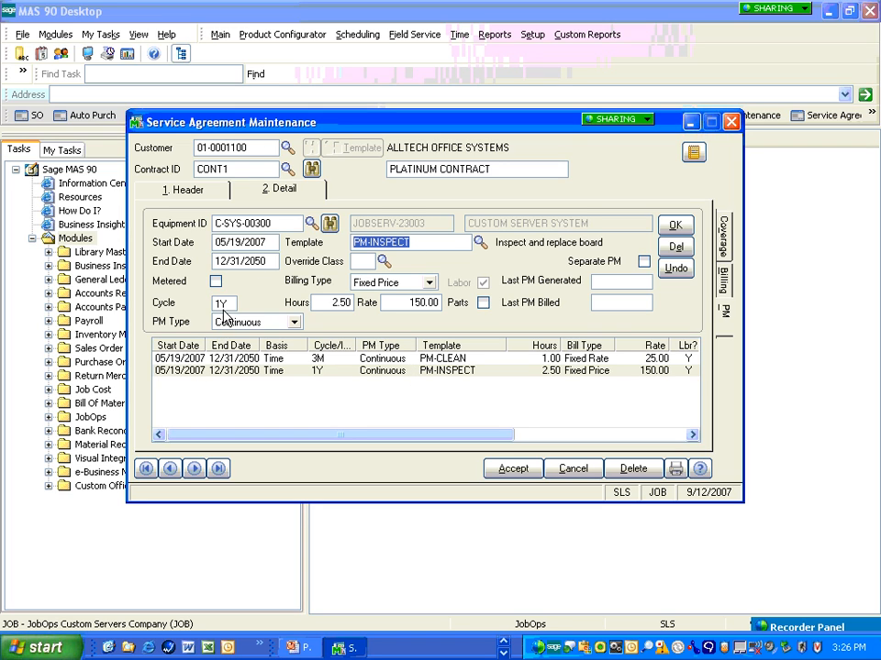
pyautogui.doubleClick(223, 303)
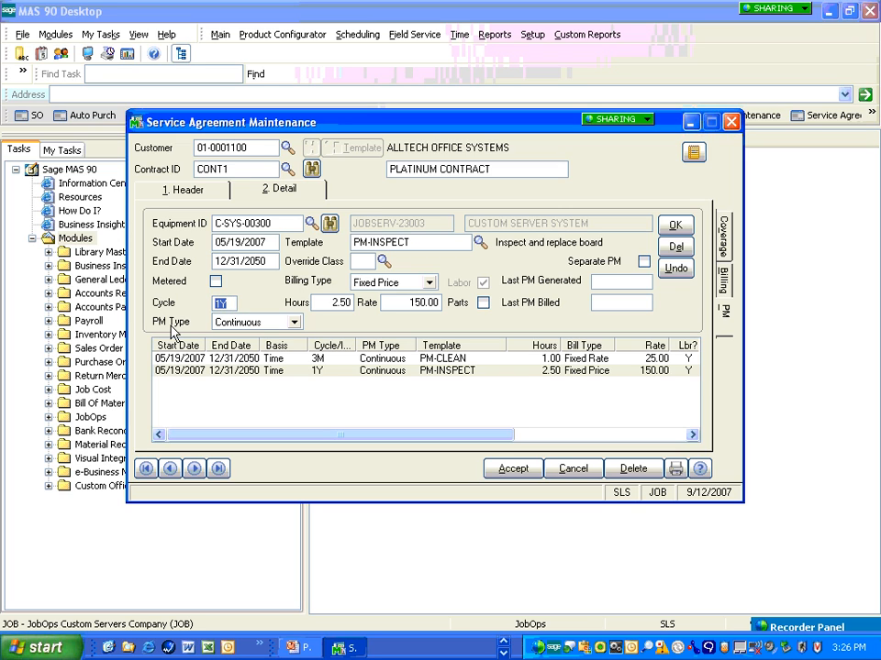
pyautogui.press('Tab')
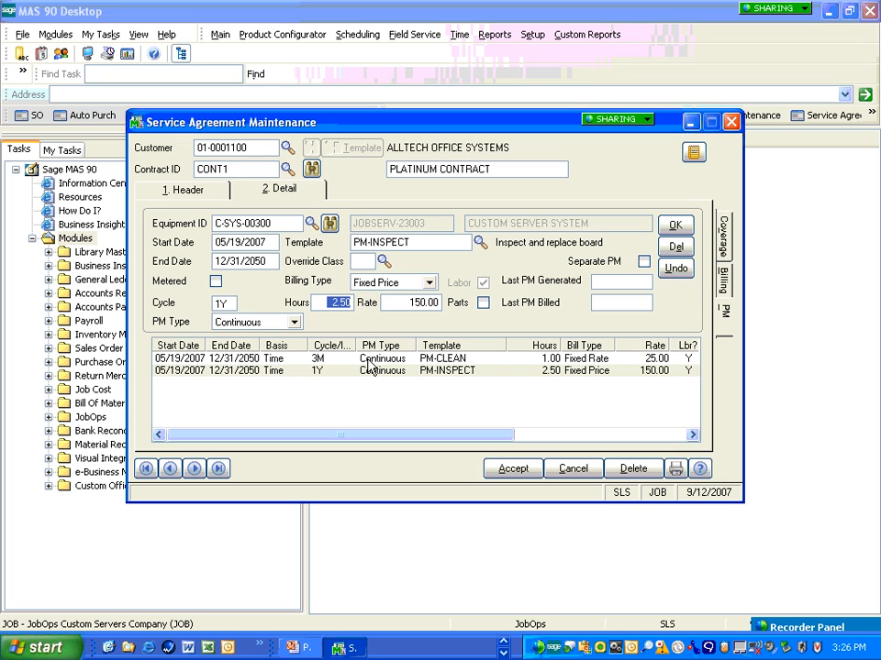
pyautogui.press('Tab')
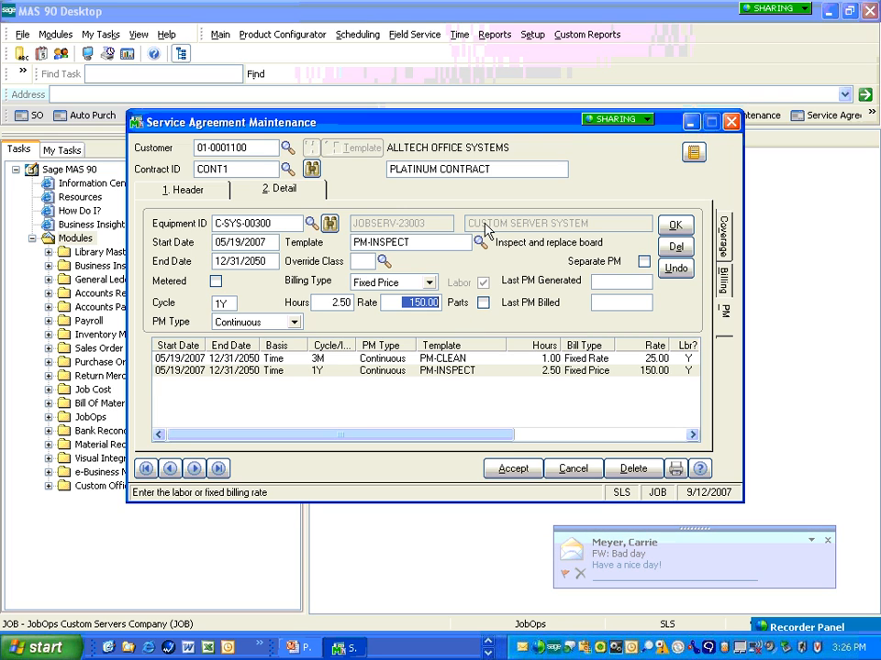
pyautogui.click(835, 541)
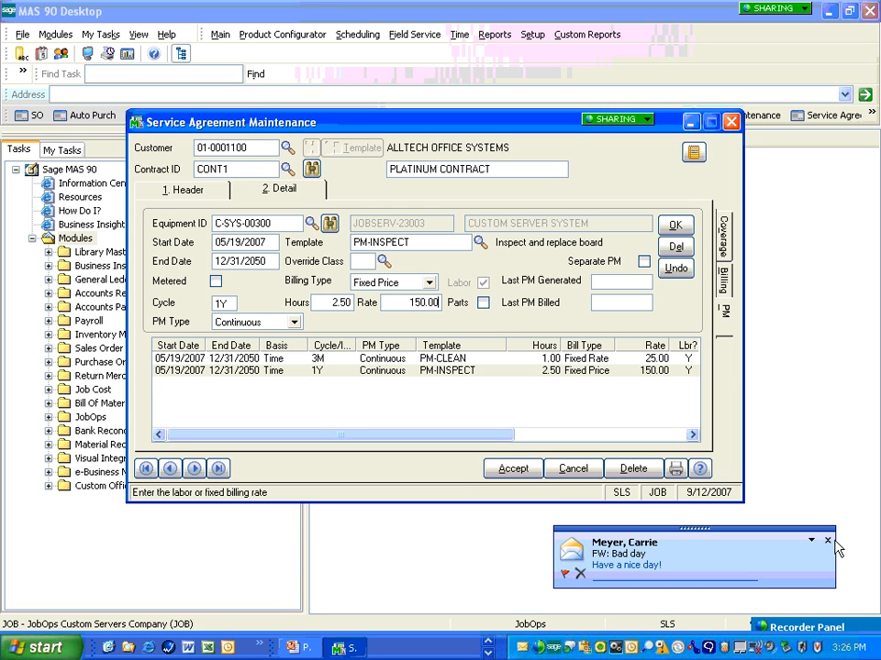
pyautogui.click(828, 542)
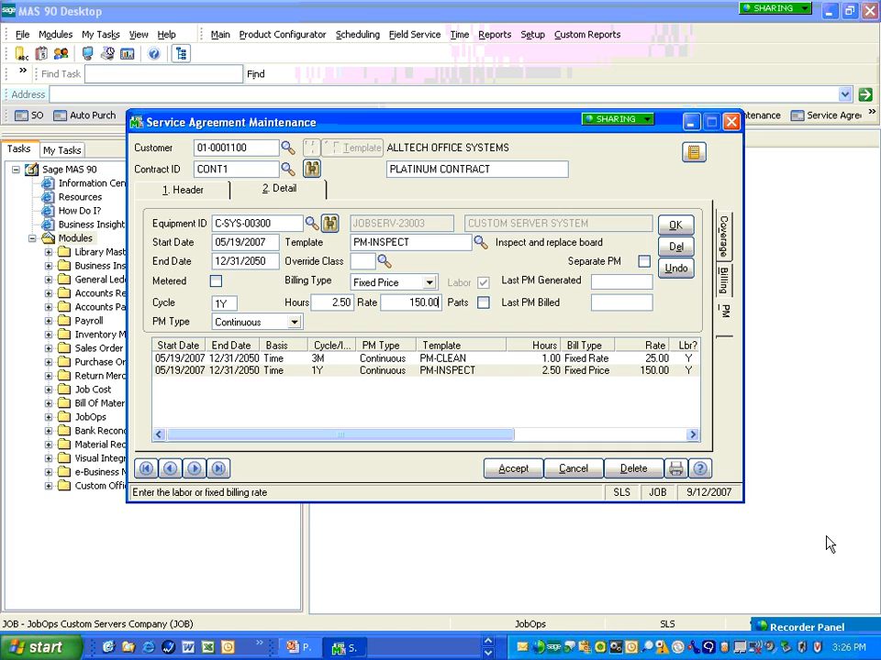
# Accept the PLATINUM CONTRACT, saving the changes to its detail line, and close Service Agreement Maintenance.
pyautogui.click(511, 470)
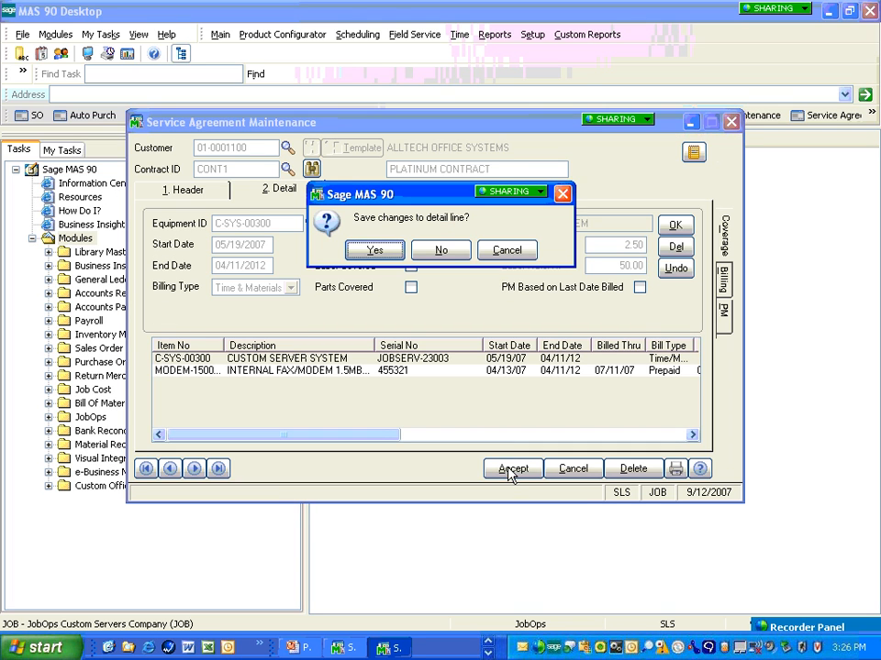
pyautogui.click(374, 250)
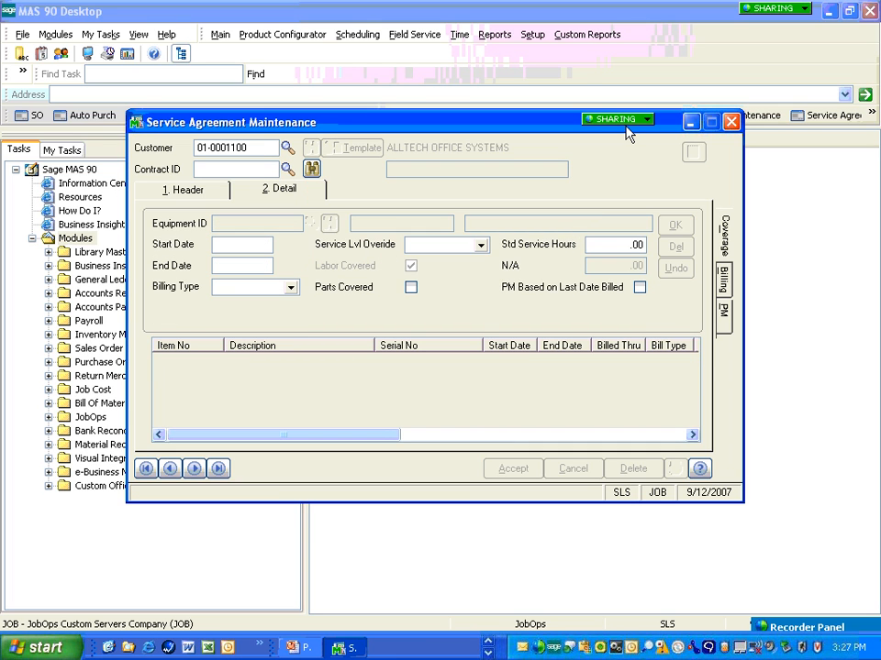
pyautogui.click(730, 122)
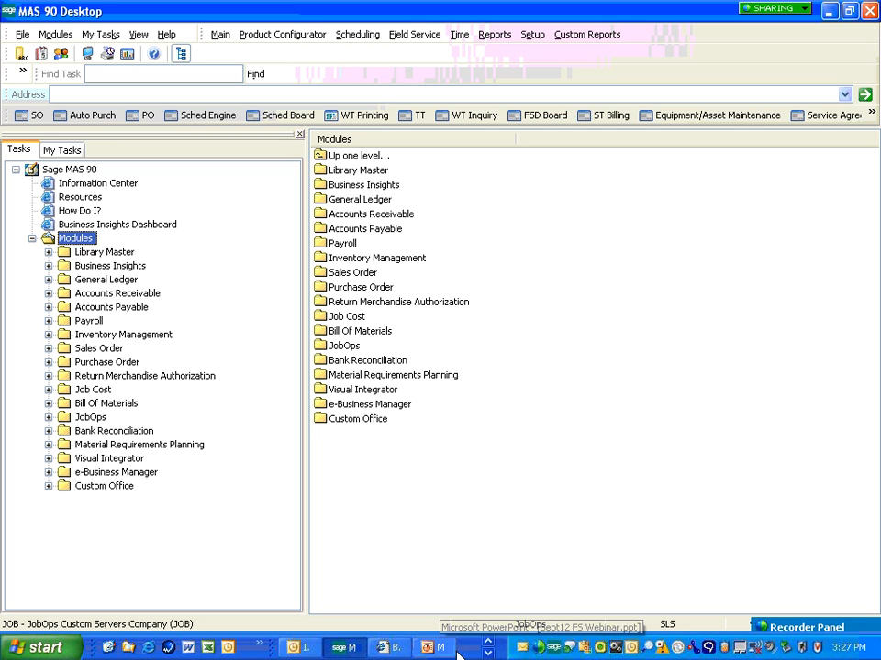
pyautogui.click(775, 631)
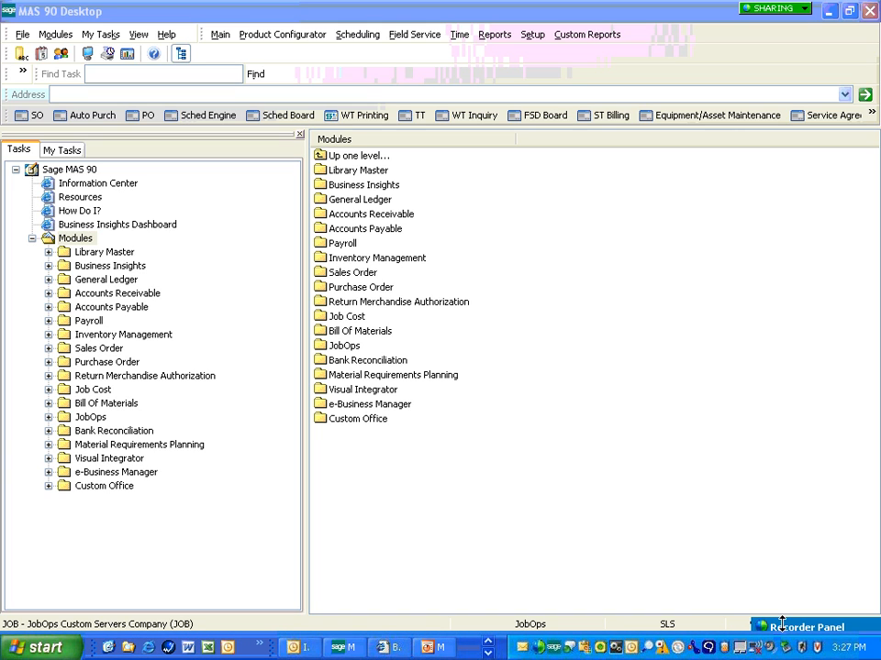